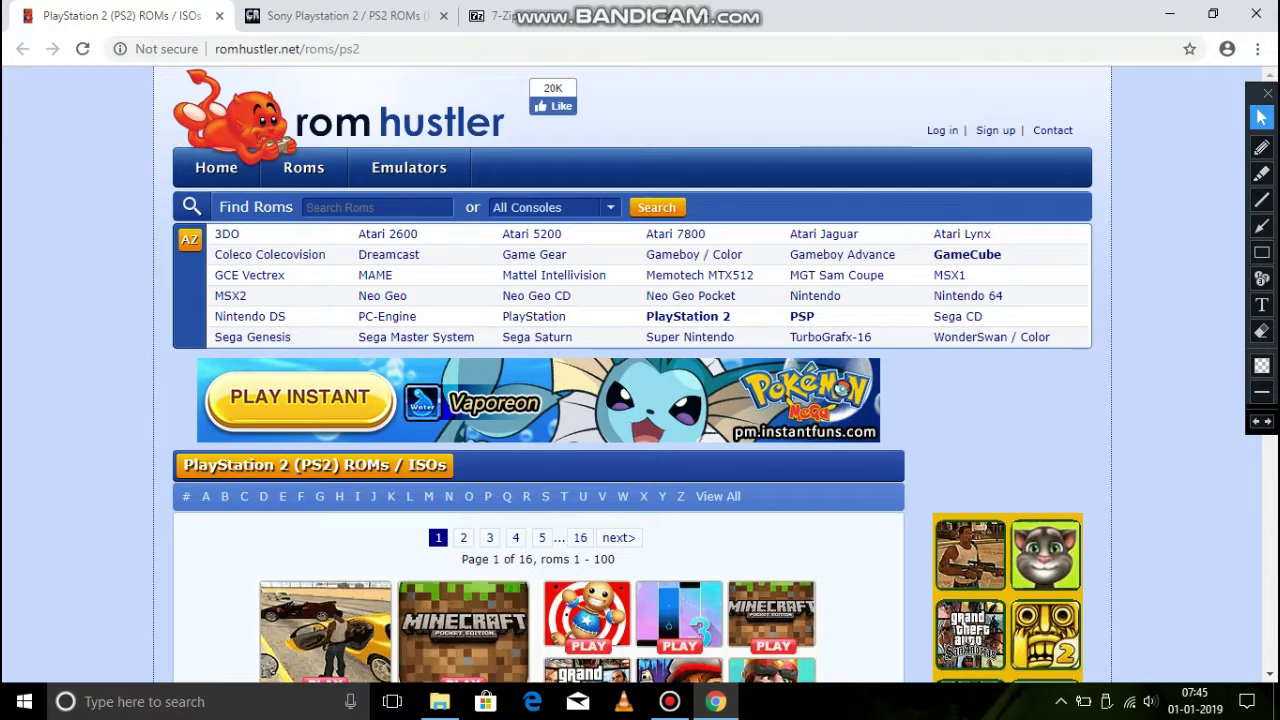
# Step: Enter "wwe smackdown vs raw" as the search text for finding ROMs
pyautogui.click(377, 207)
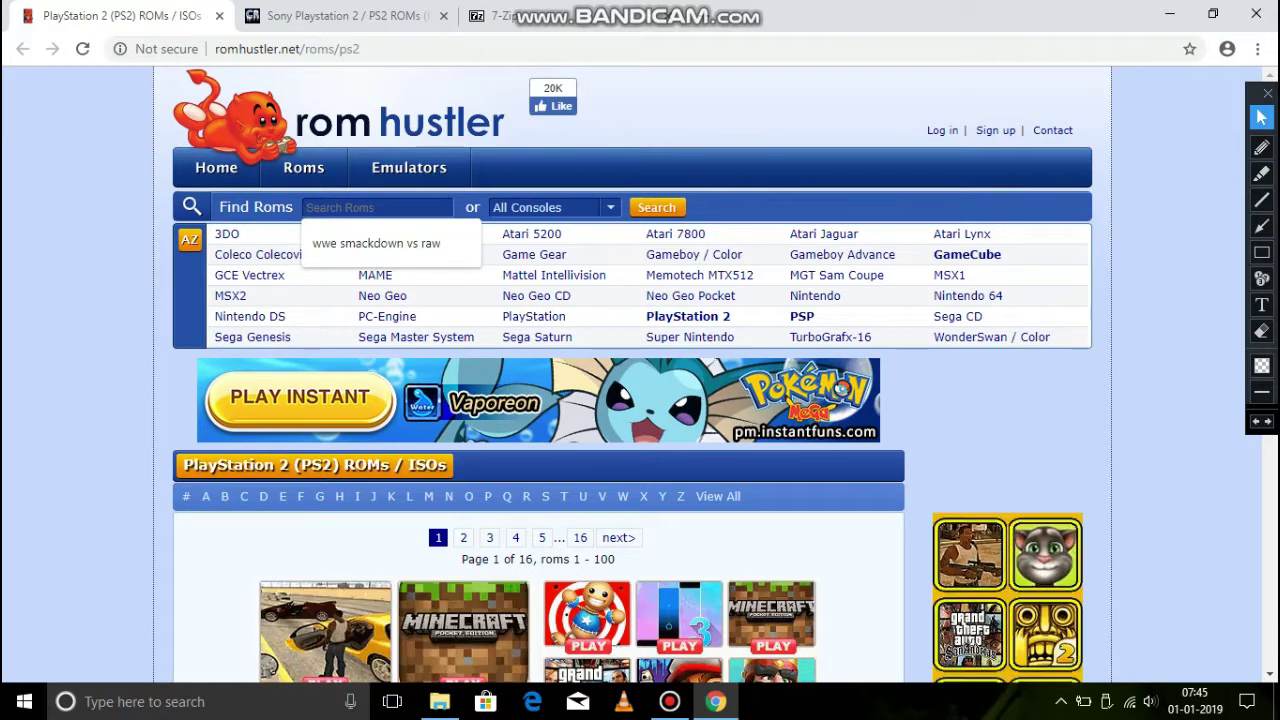
pyautogui.click(120, 240)
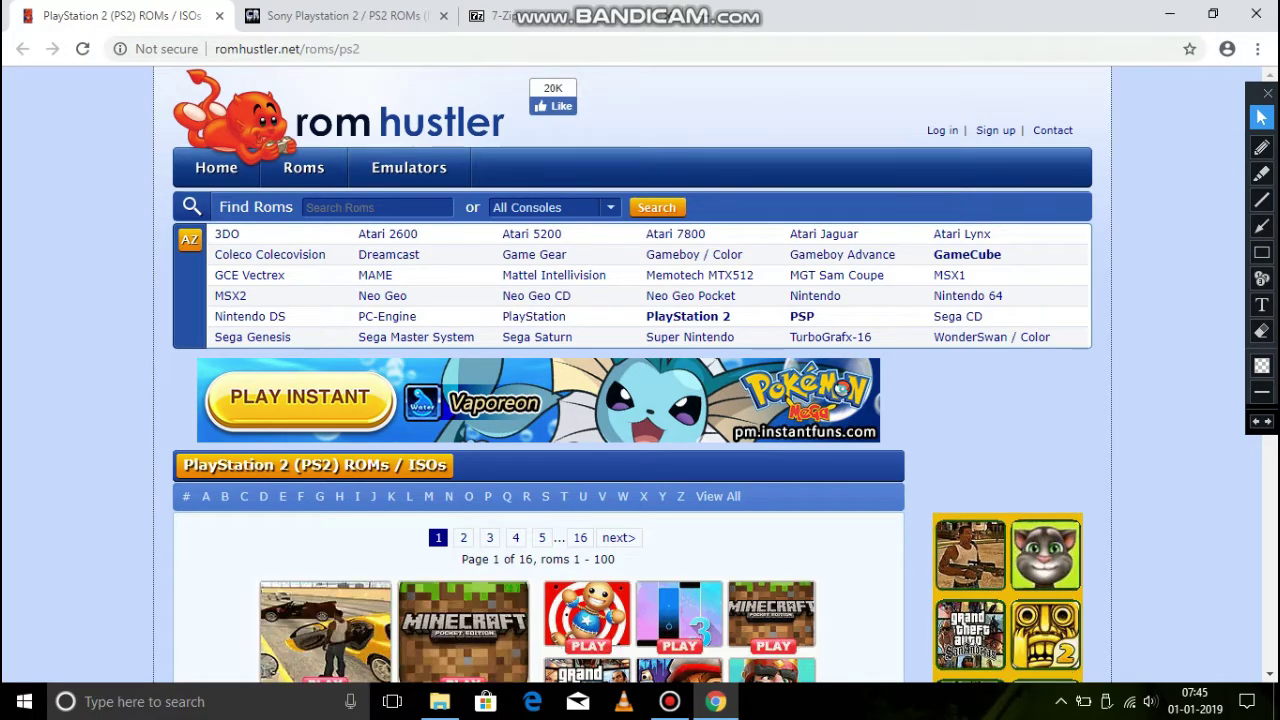
pyautogui.click(377, 207)
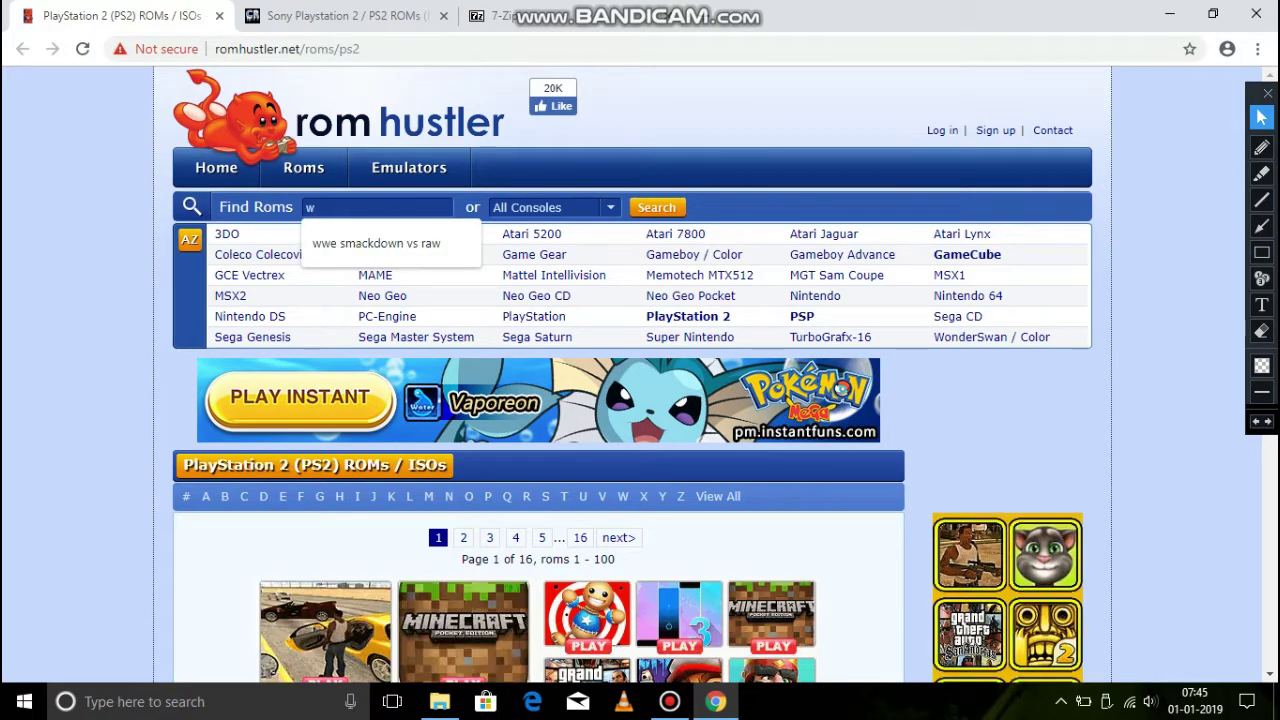
pyautogui.write('wwe')
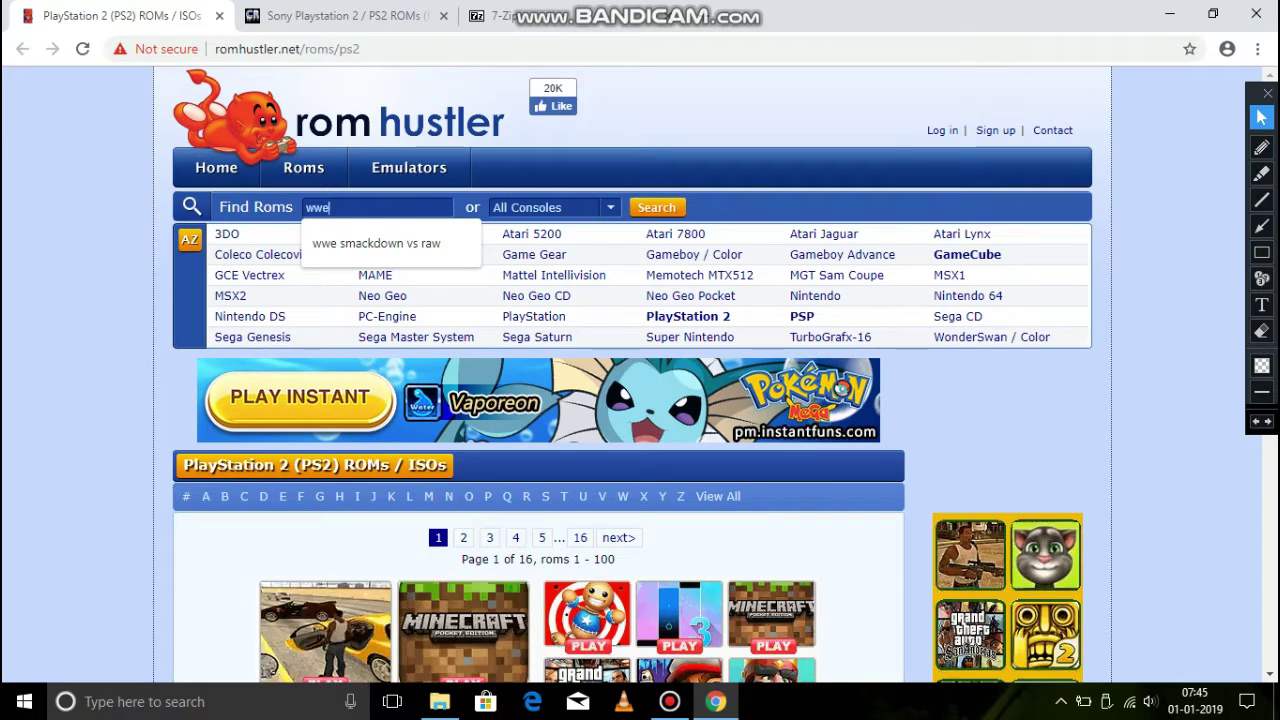
pyautogui.write(' smack dow')
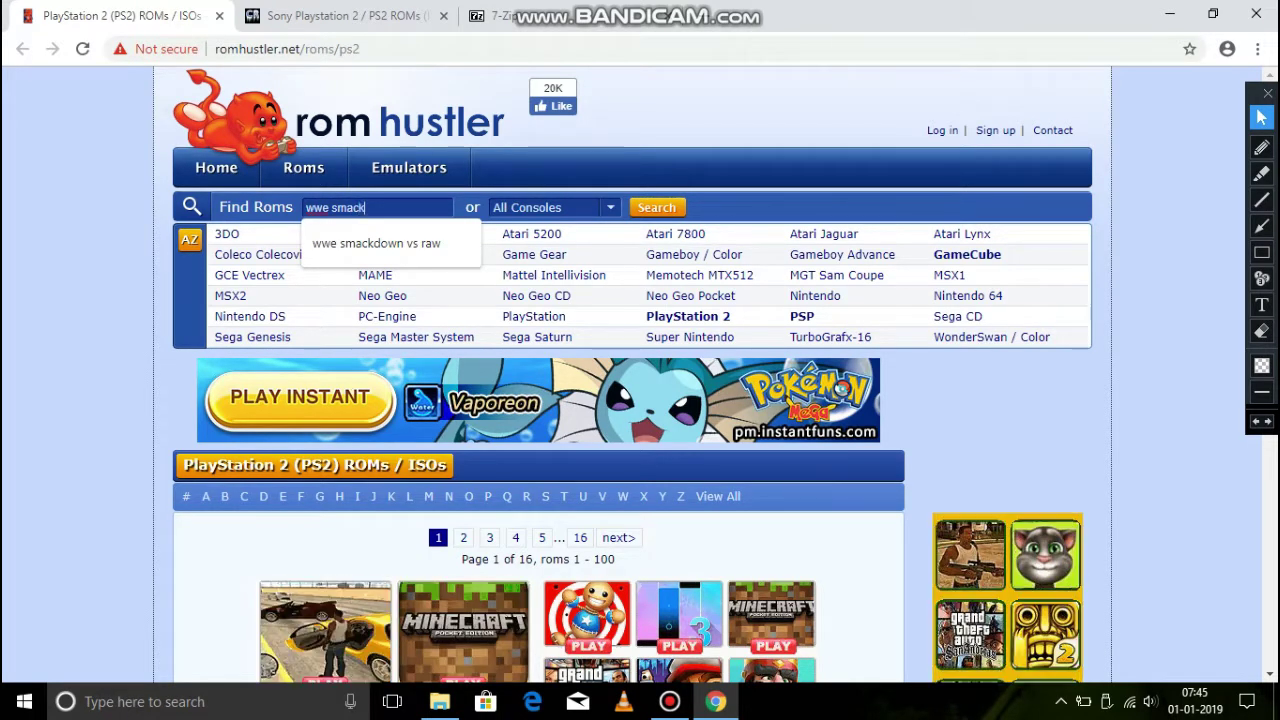
pyautogui.press('BackSpace')
pyautogui.press('BackSpace')
pyautogui.press('BackSpace')
pyautogui.press('BackSpace')
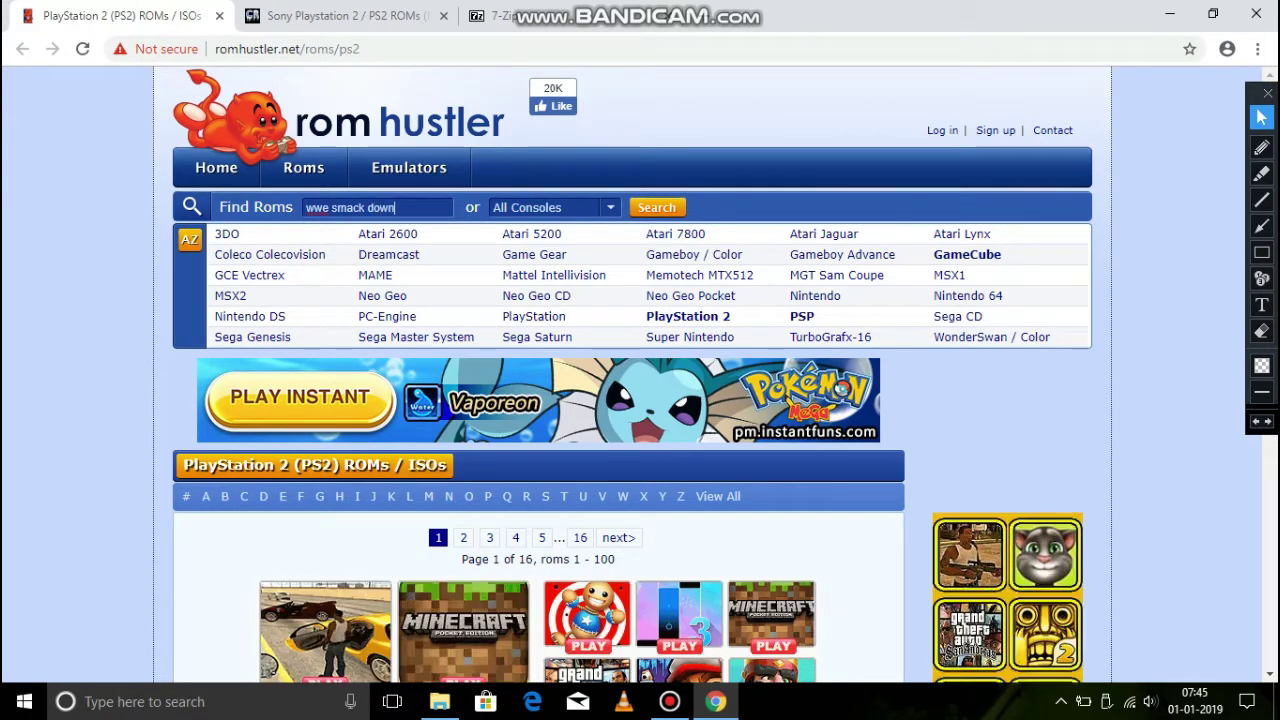
pyautogui.write('dow')
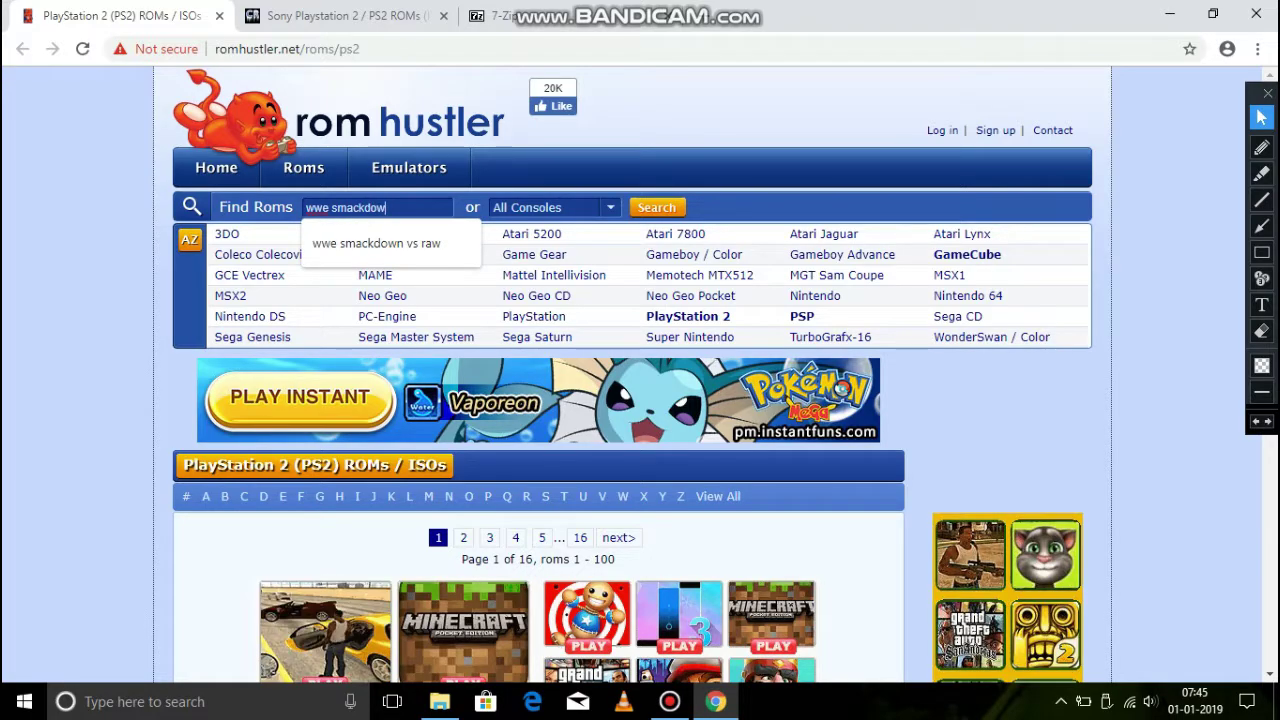
pyautogui.write('n vs raw')
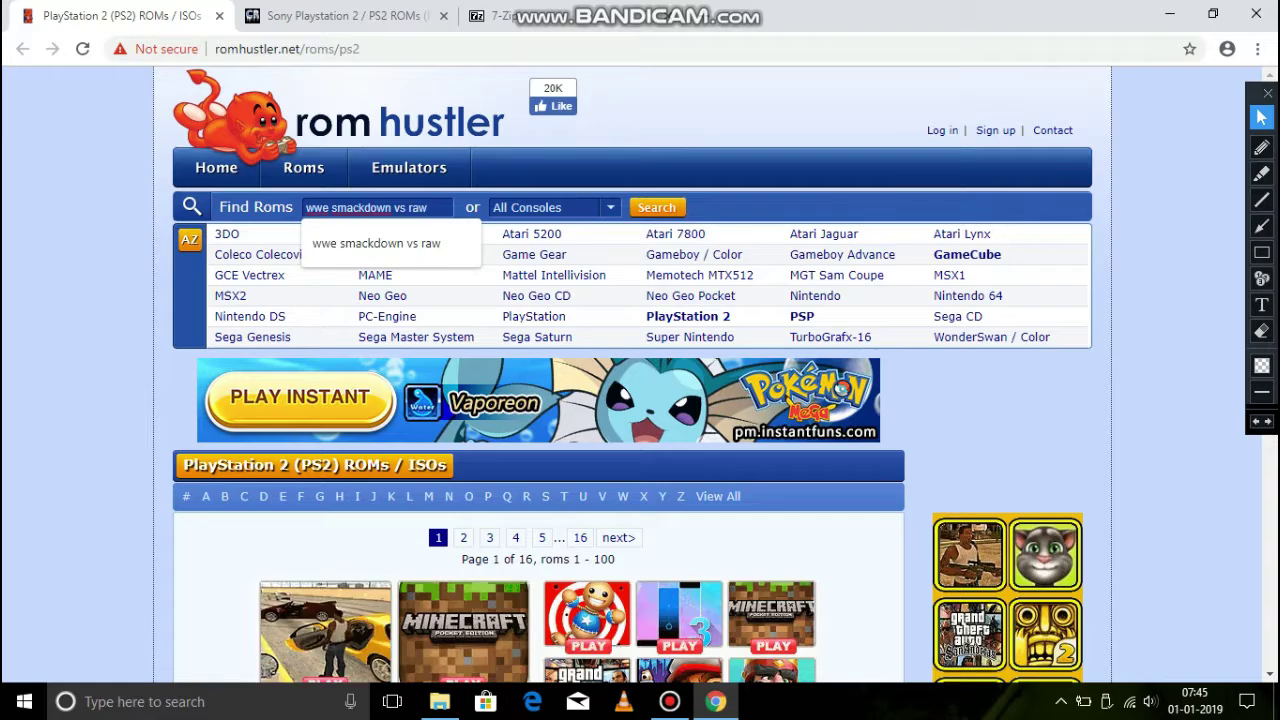
# Step: Limit the ROM search to the PlayStation 2 console and run it
pyautogui.click(550, 207)
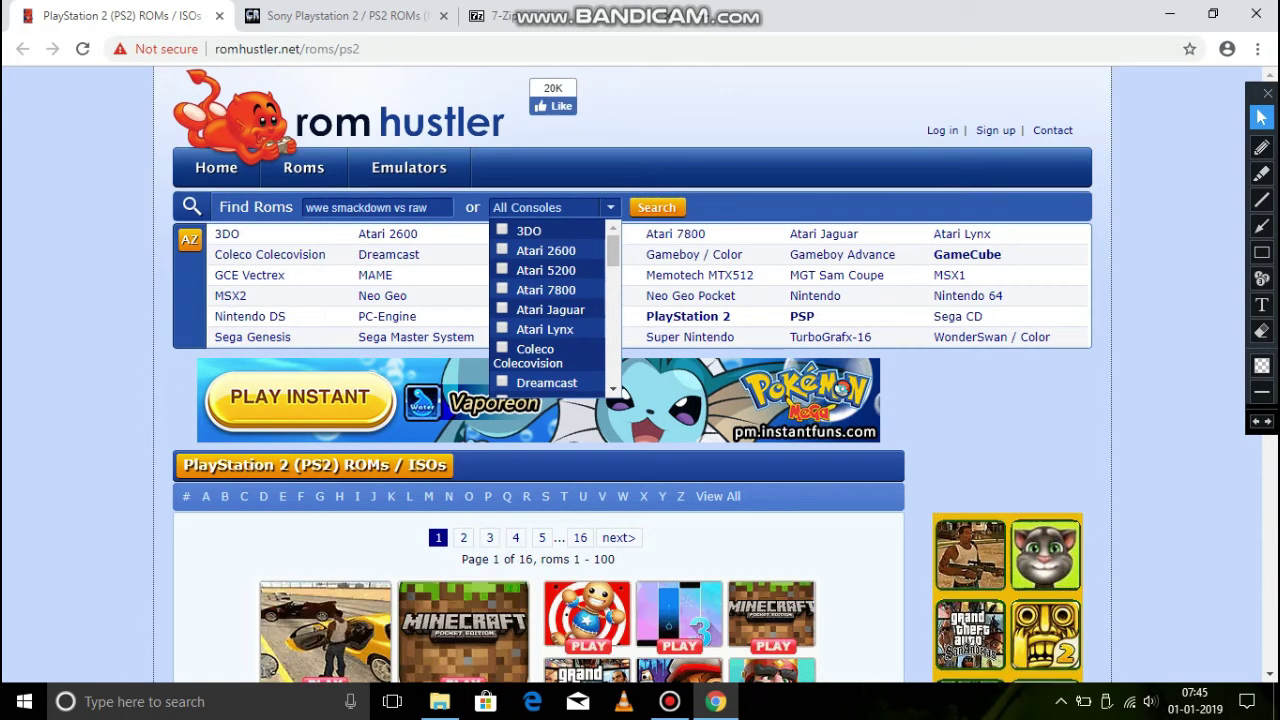
pyautogui.scroll(-4, 612, 385)
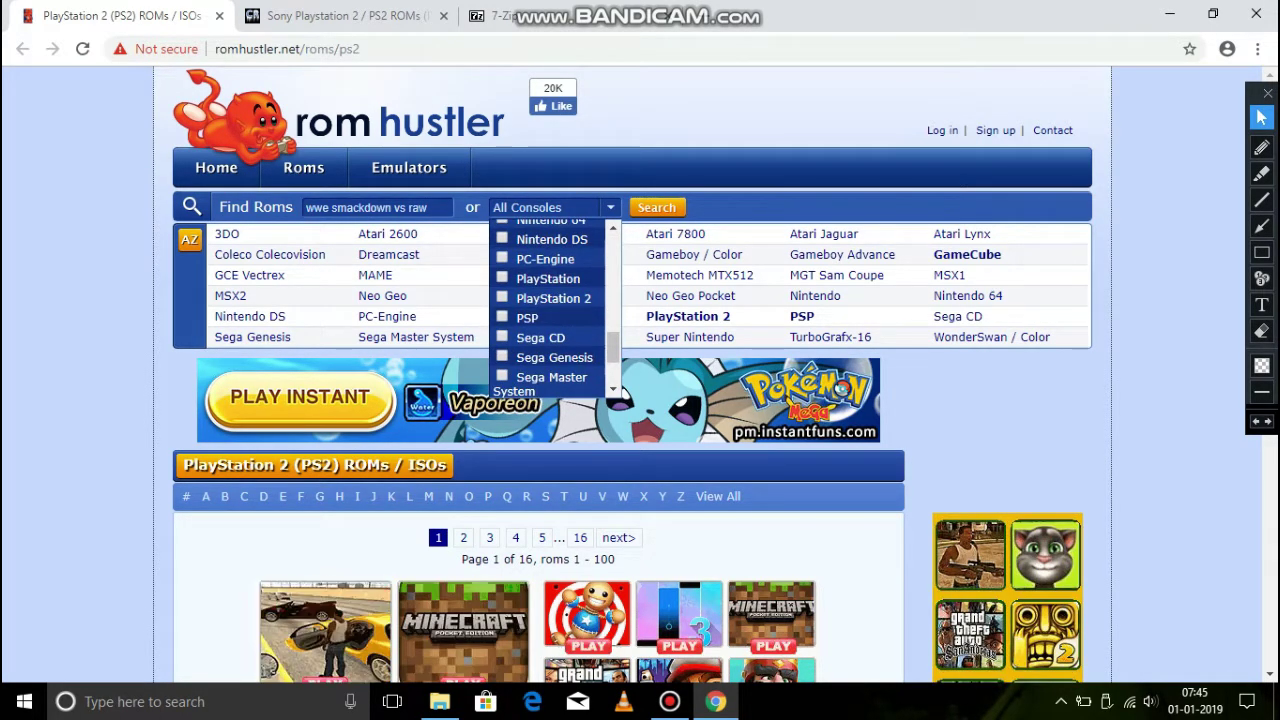
pyautogui.click(502, 298)
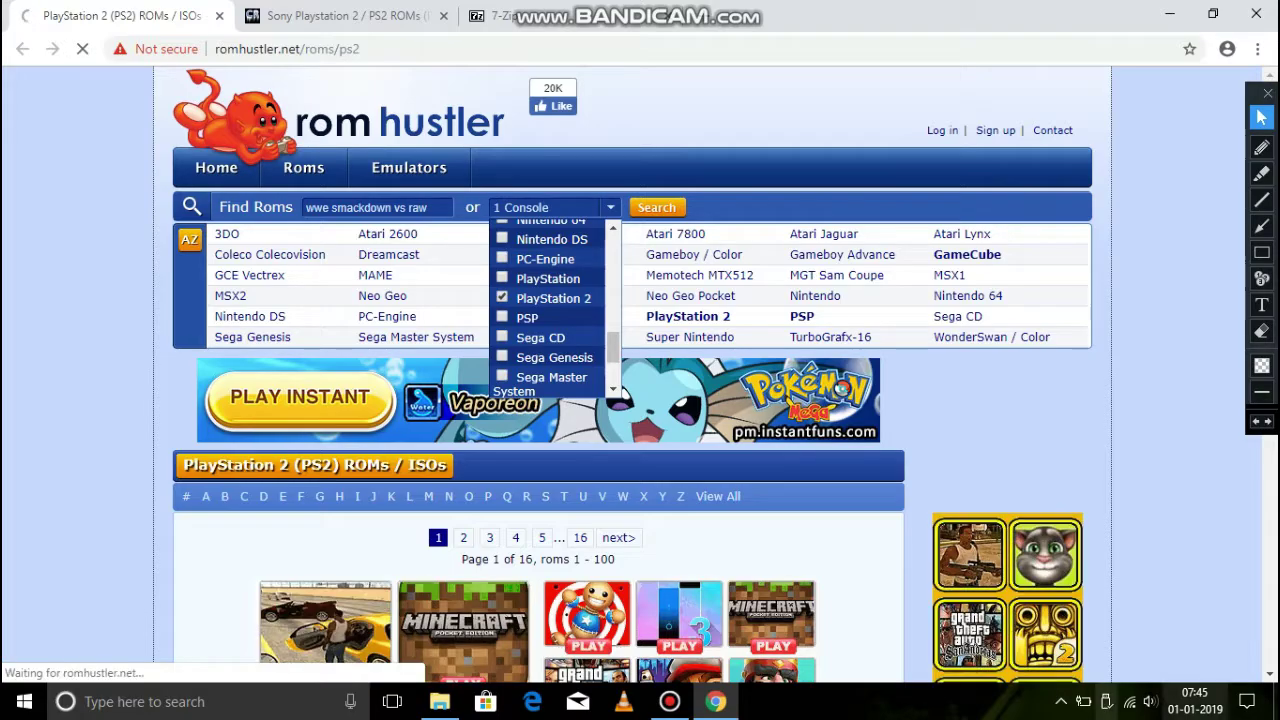
# Step: Underline the 2011, 2010, 2006, 2007, 2008 and 2009 editions in red, circle the game list, and clear the marks
pyautogui.scroll(-3, 560, 425)
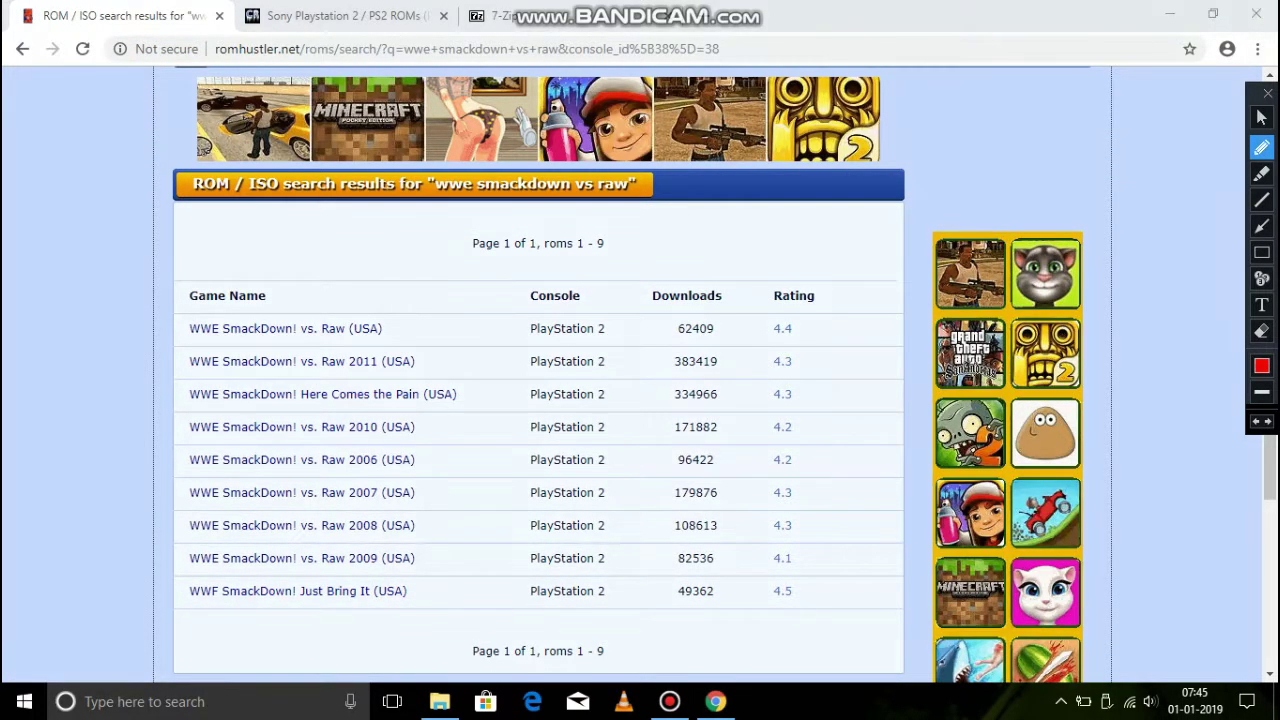
pyautogui.moveTo(348, 373); pyautogui.dragTo(390, 368)
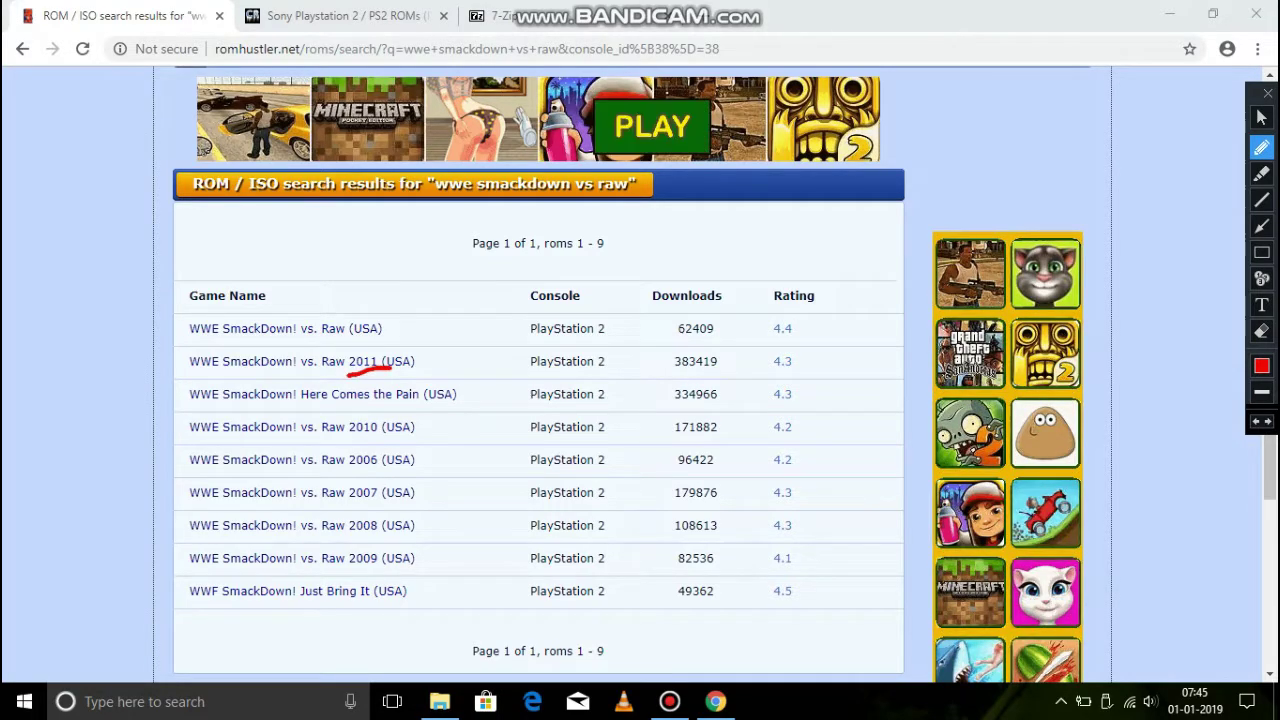
pyautogui.moveTo(348, 436)
pyautogui.mouseDown()
pyautogui.moveTo(390, 444)
pyautogui.moveTo(380, 473)
pyautogui.moveTo(412, 556)
pyautogui.mouseUp()
pyautogui.moveTo(360, 575); pyautogui.dragTo(380, 576)
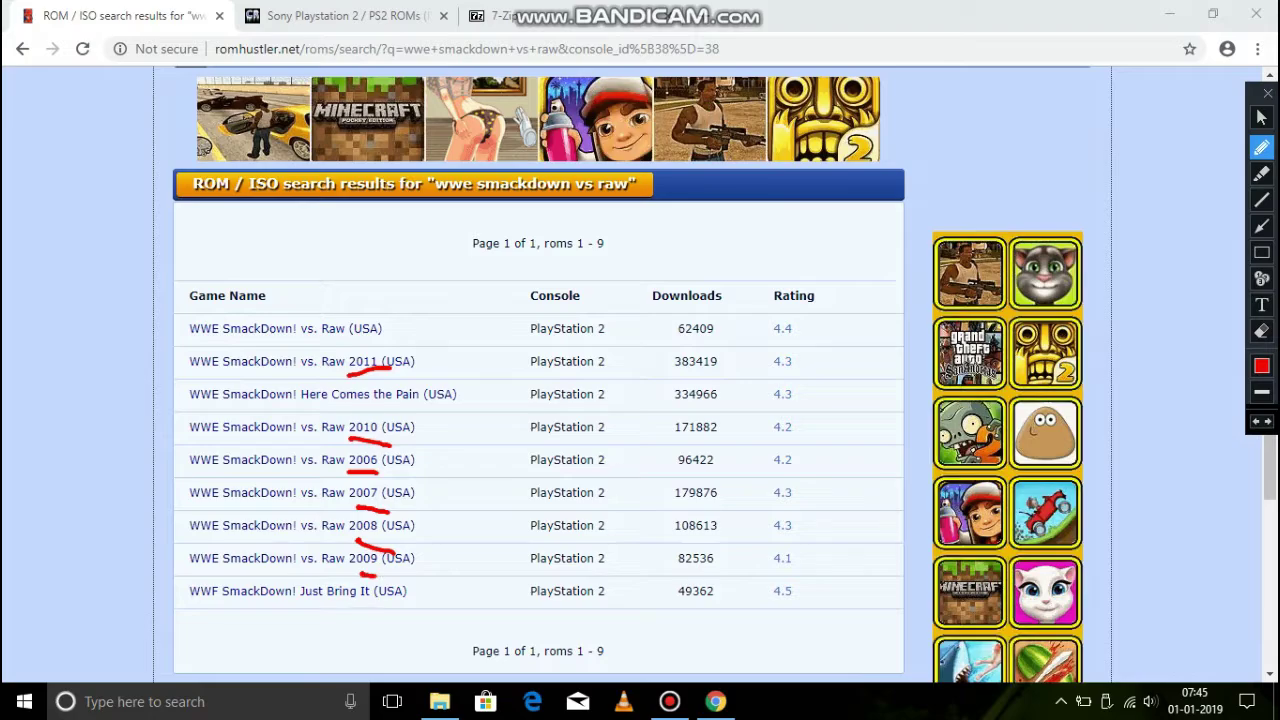
pyautogui.moveTo(345, 308)
pyautogui.mouseDown()
pyautogui.moveTo(475, 535)
pyautogui.moveTo(322, 330)
pyautogui.mouseUp()
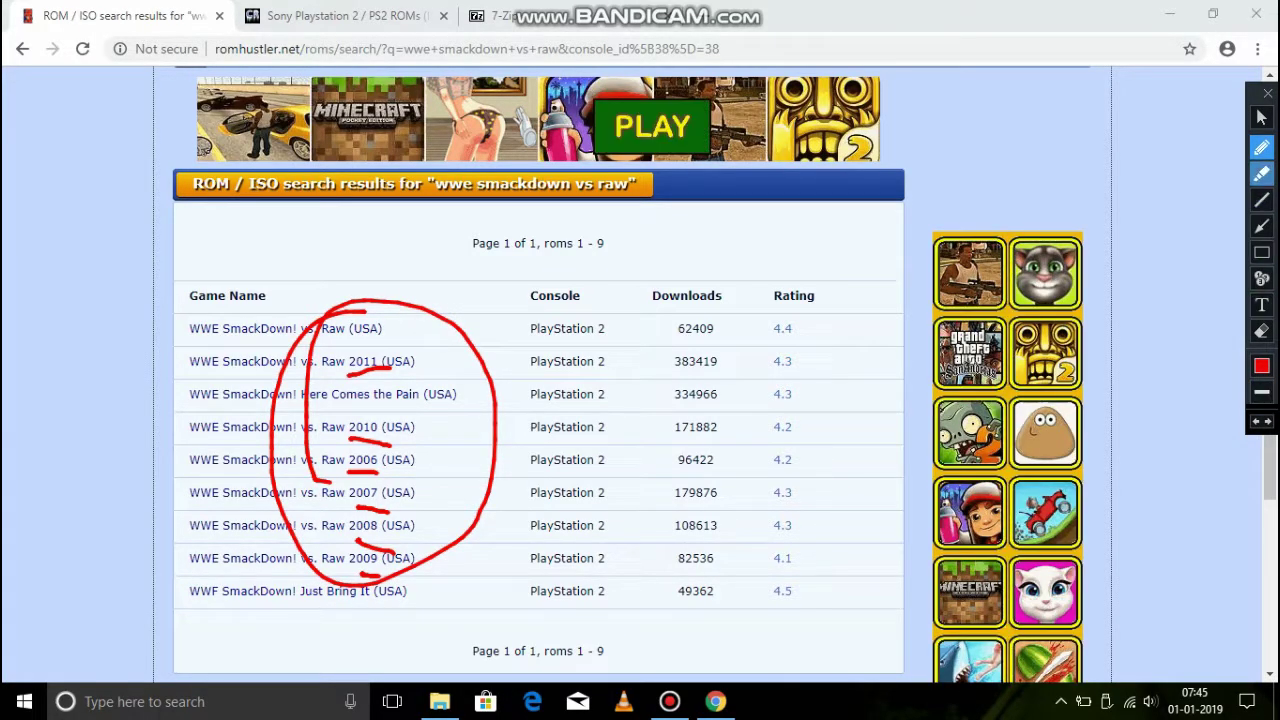
pyautogui.click(1261, 117)
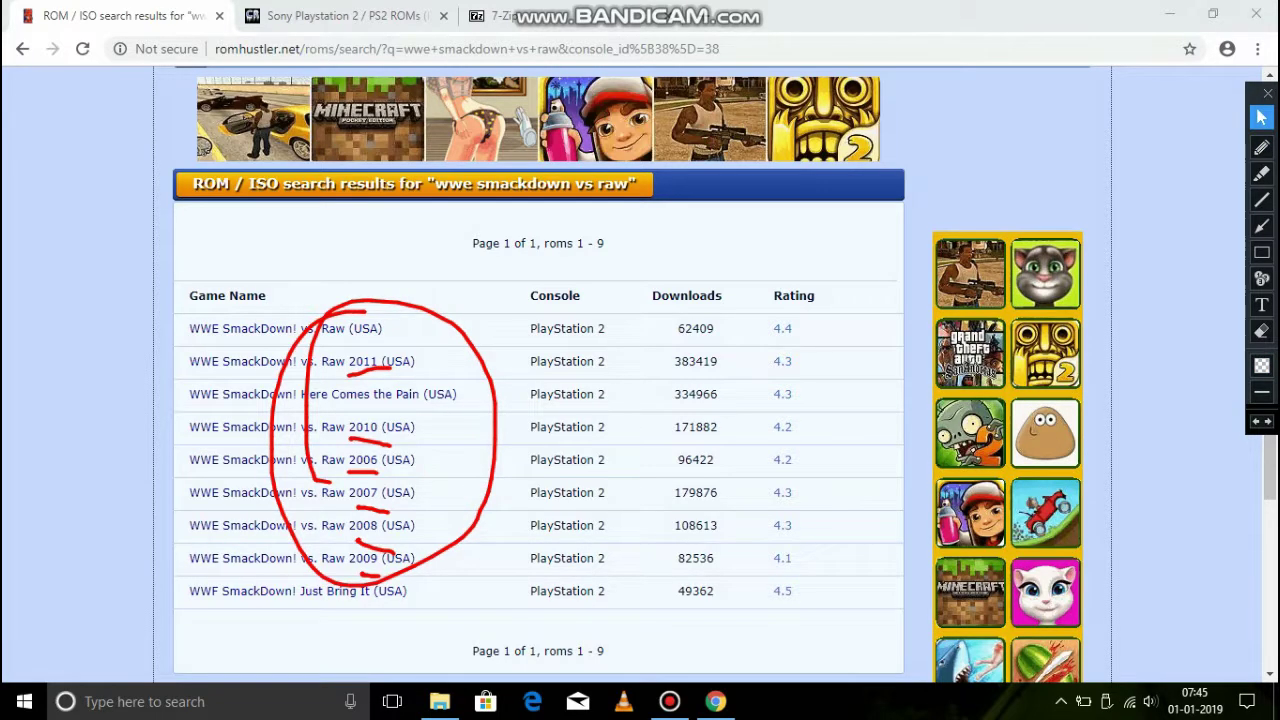
pyautogui.press('Escape')
# Step: Open the page of the game WWE SmackDown! vs. Raw (USA) from the search results
pyautogui.moveTo(412, 591); pyautogui.dragTo(187, 591)
pyautogui.moveTo(462, 394); pyautogui.dragTo(187, 394)
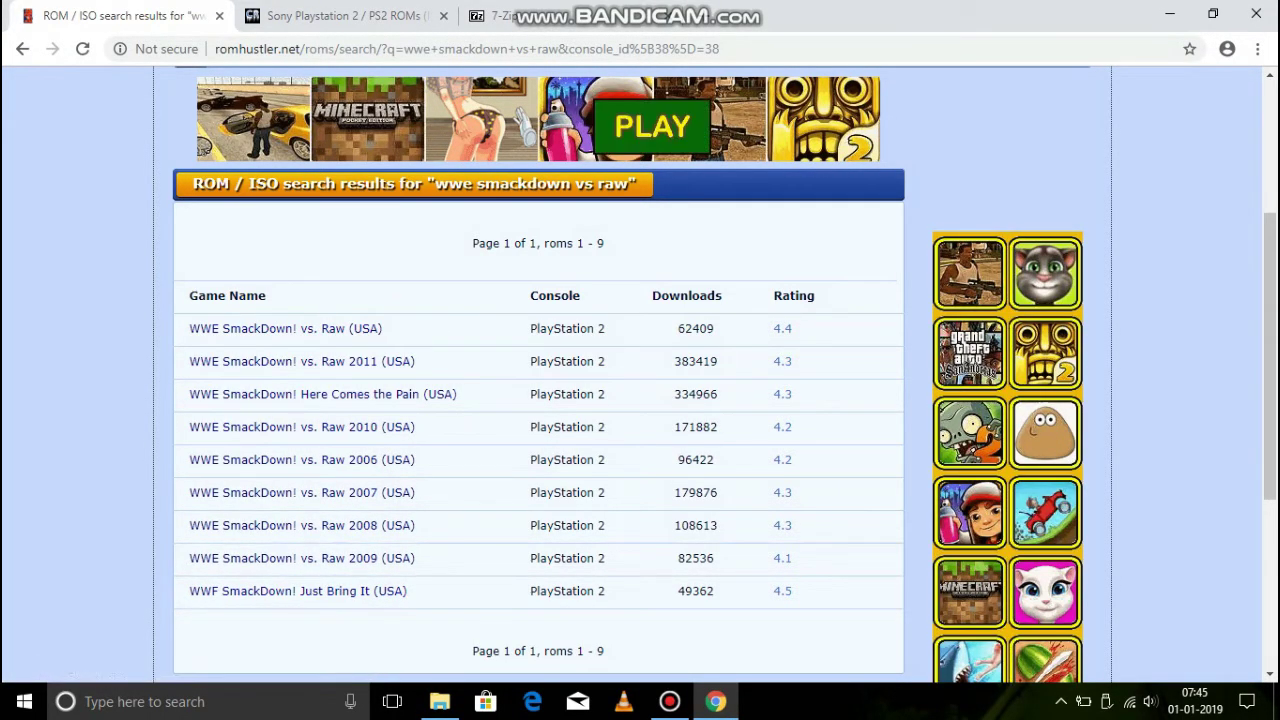
pyautogui.moveTo(388, 329); pyautogui.dragTo(187, 329)
pyautogui.click(285, 329)
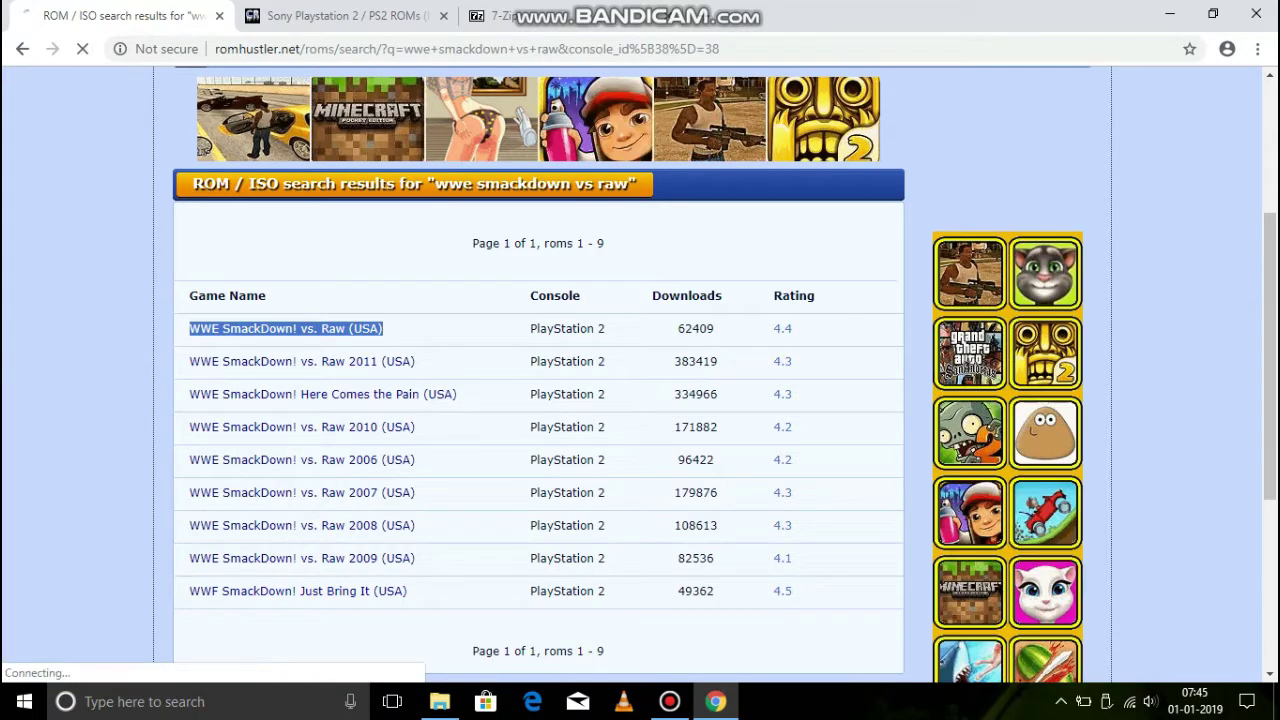
# Step: Draw a red line over the "Click here to download this rom" link and remove the drawing
pyautogui.scroll(-4, 540, 450)
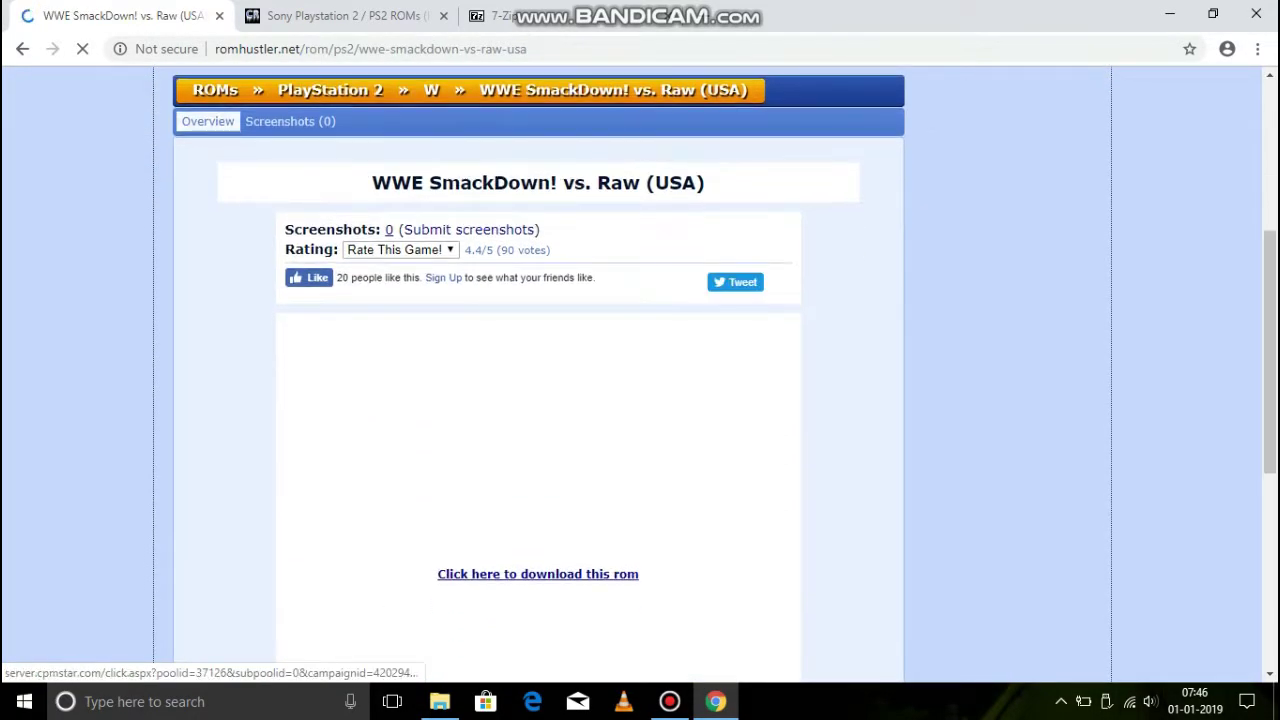
pyautogui.scroll(-2, 540, 400)
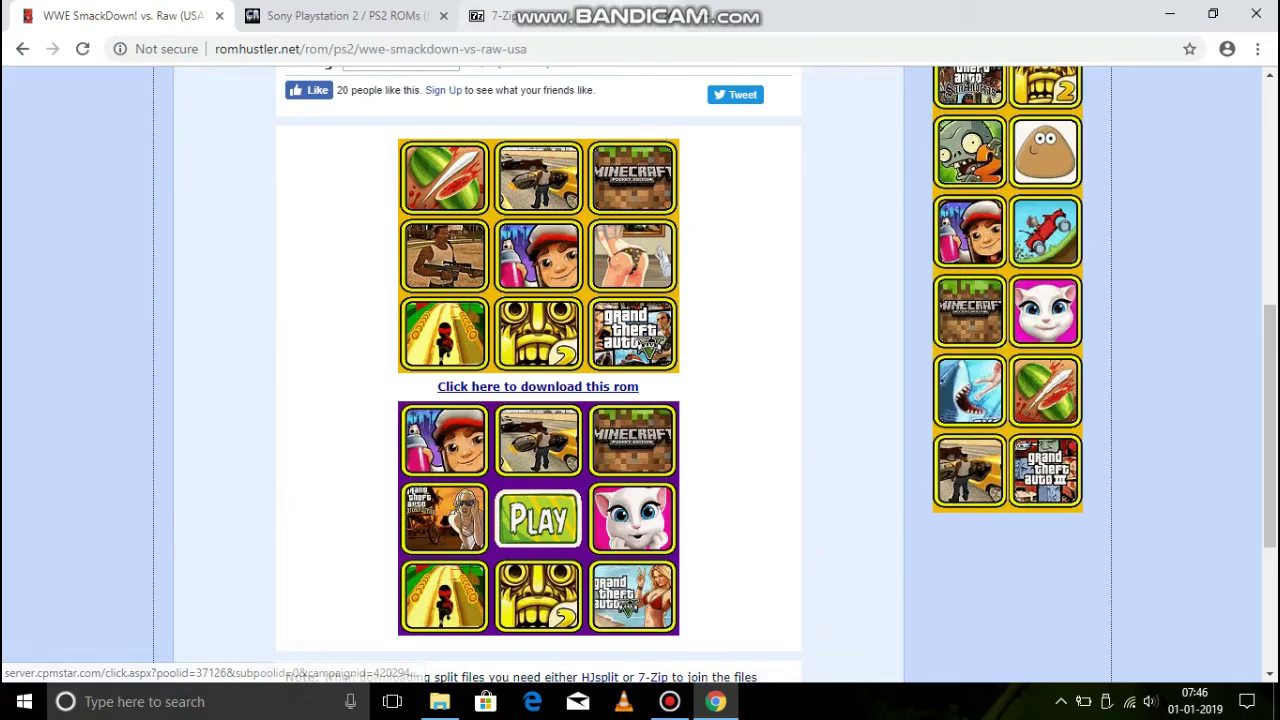
pyautogui.moveTo(645, 4)
pyautogui.click(808, 12)
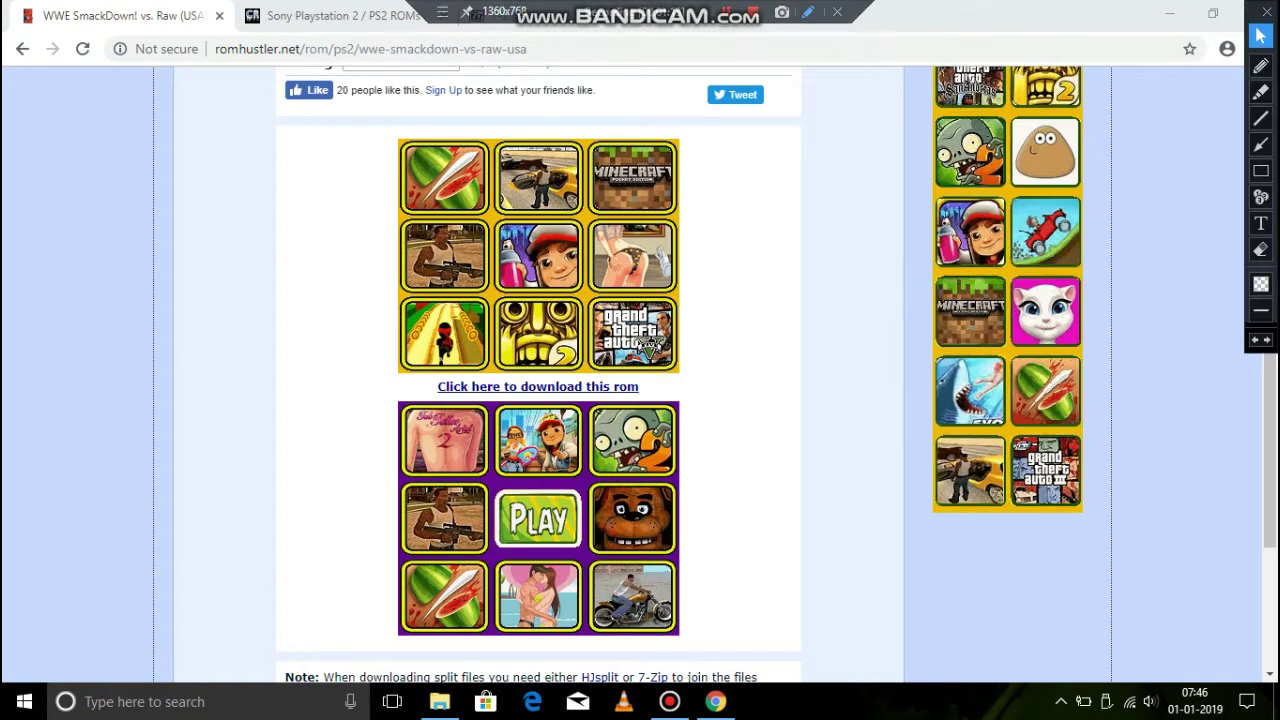
pyautogui.click(1261, 66)
pyautogui.moveTo(660, 380); pyautogui.dragTo(437, 387)
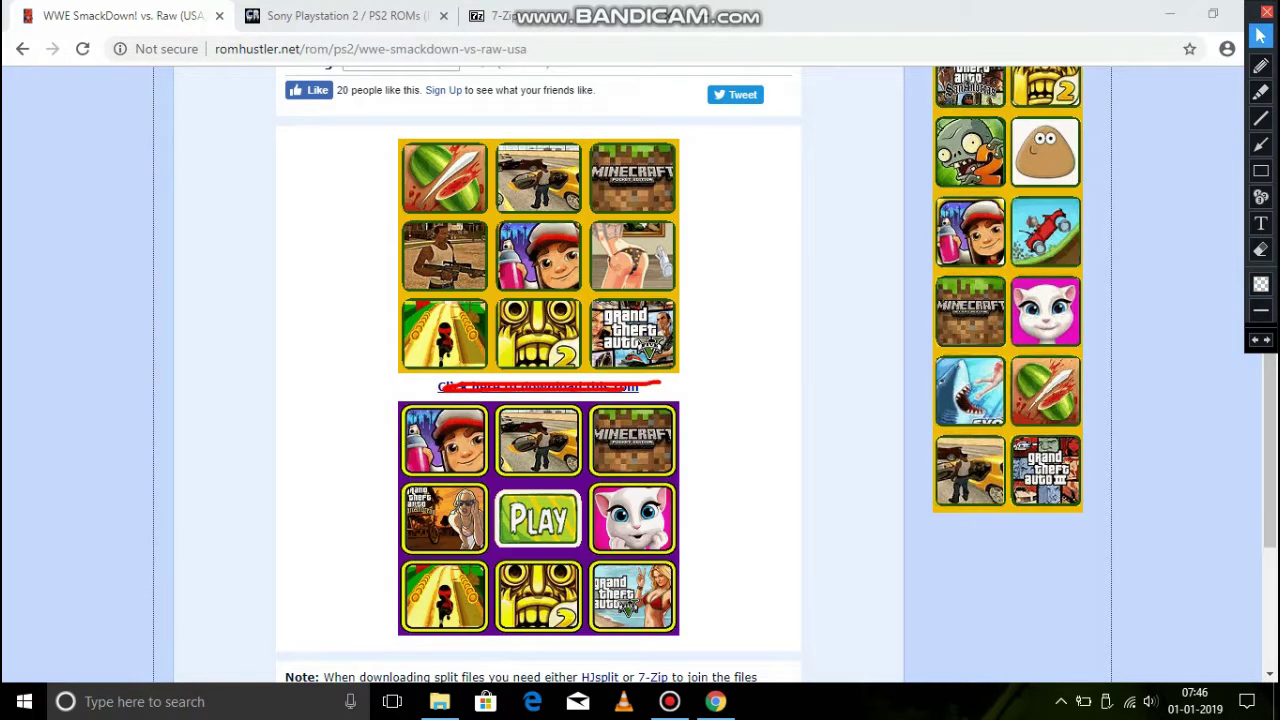
pyautogui.click(1262, 12)
# Step: Open the ROM's download page and mark the line where its download link appears in red
pyautogui.click(540, 386)
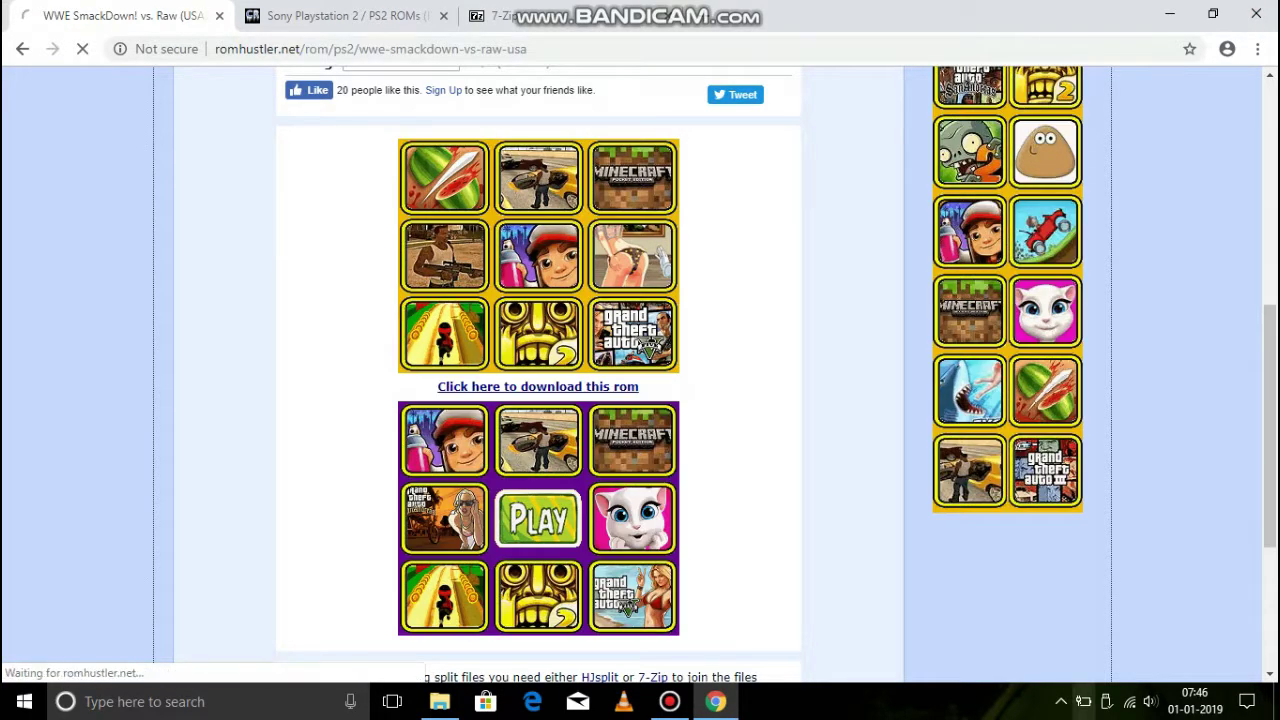
pyautogui.scroll(-6, 540, 386)
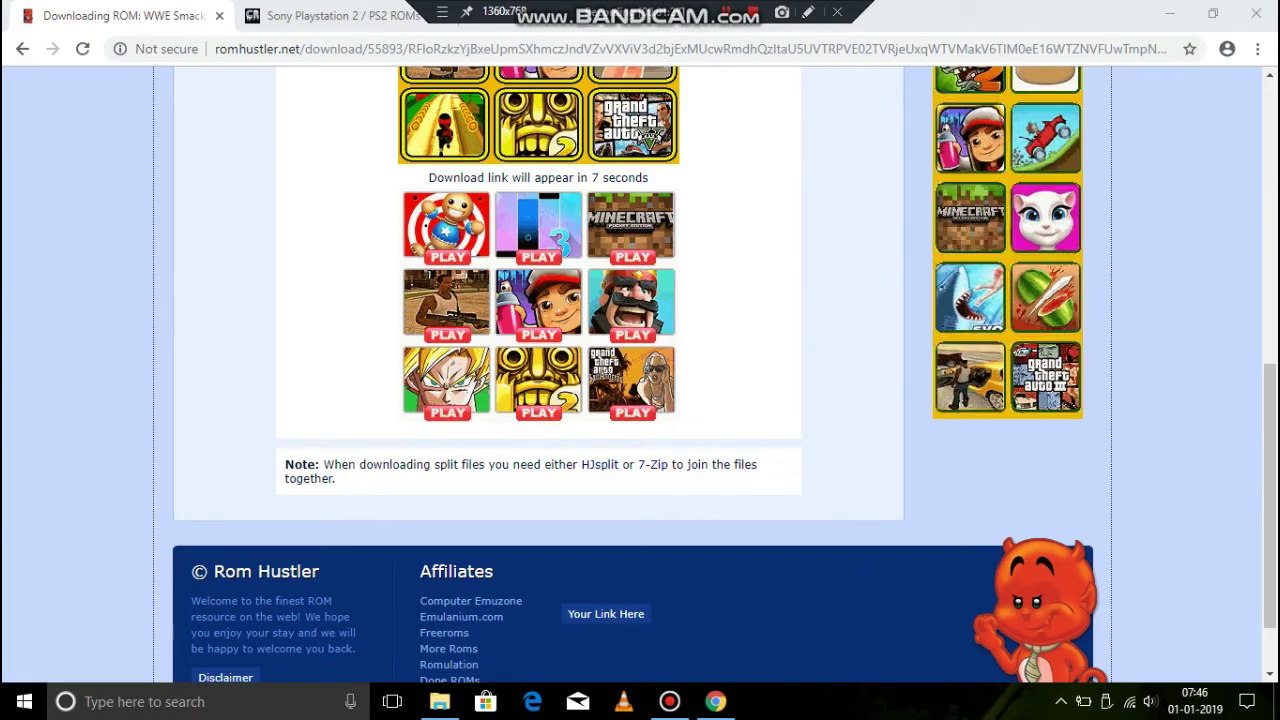
pyautogui.moveTo(708, 6)
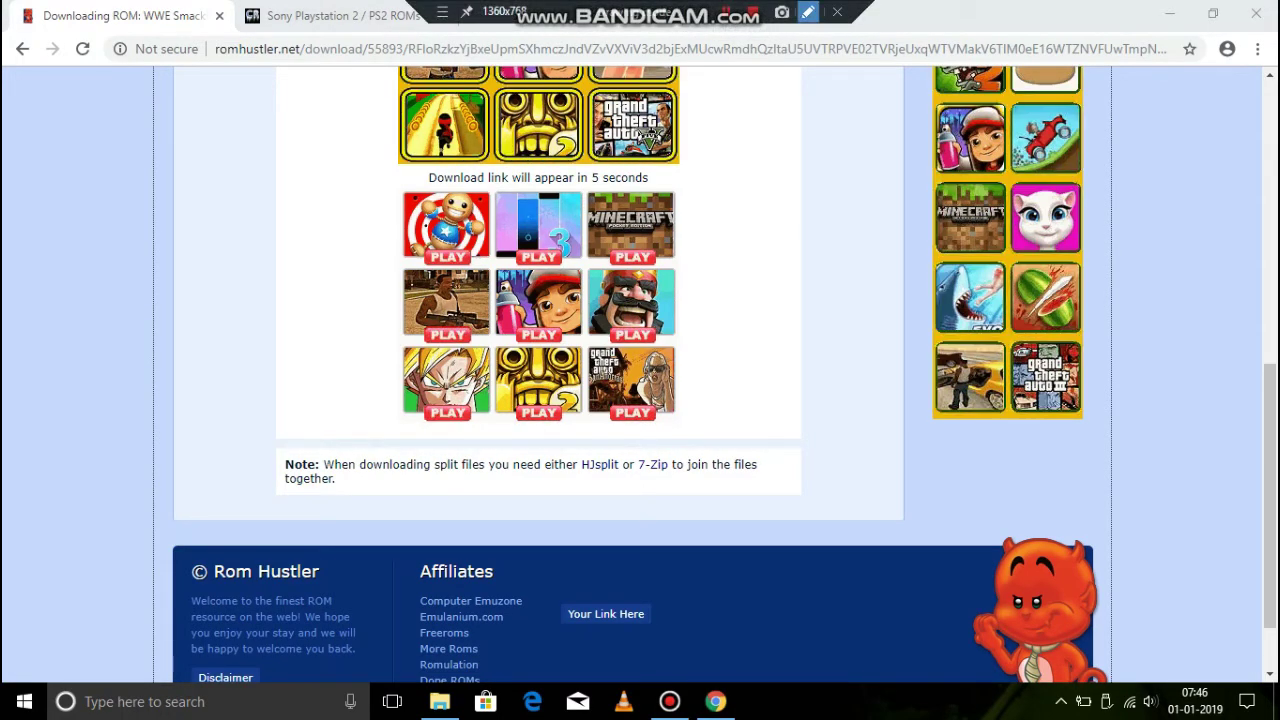
pyautogui.click(804, 11)
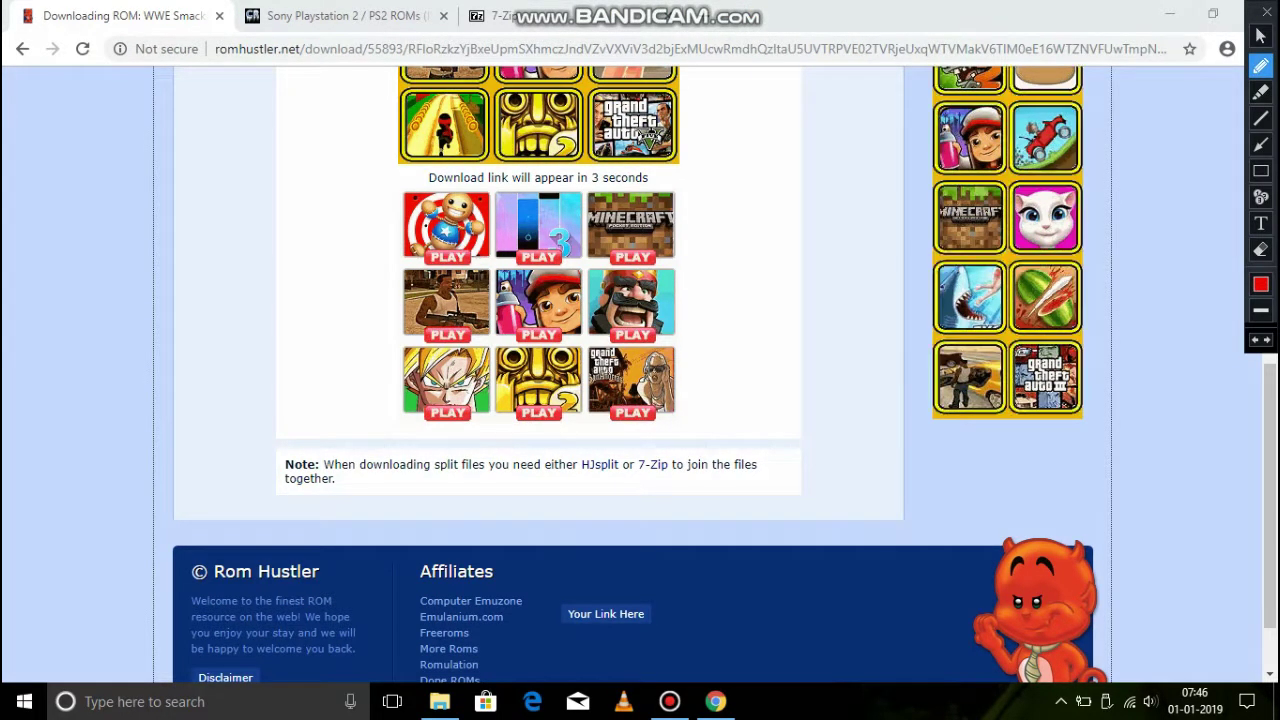
pyautogui.moveTo(594, 181); pyautogui.dragTo(610, 184)
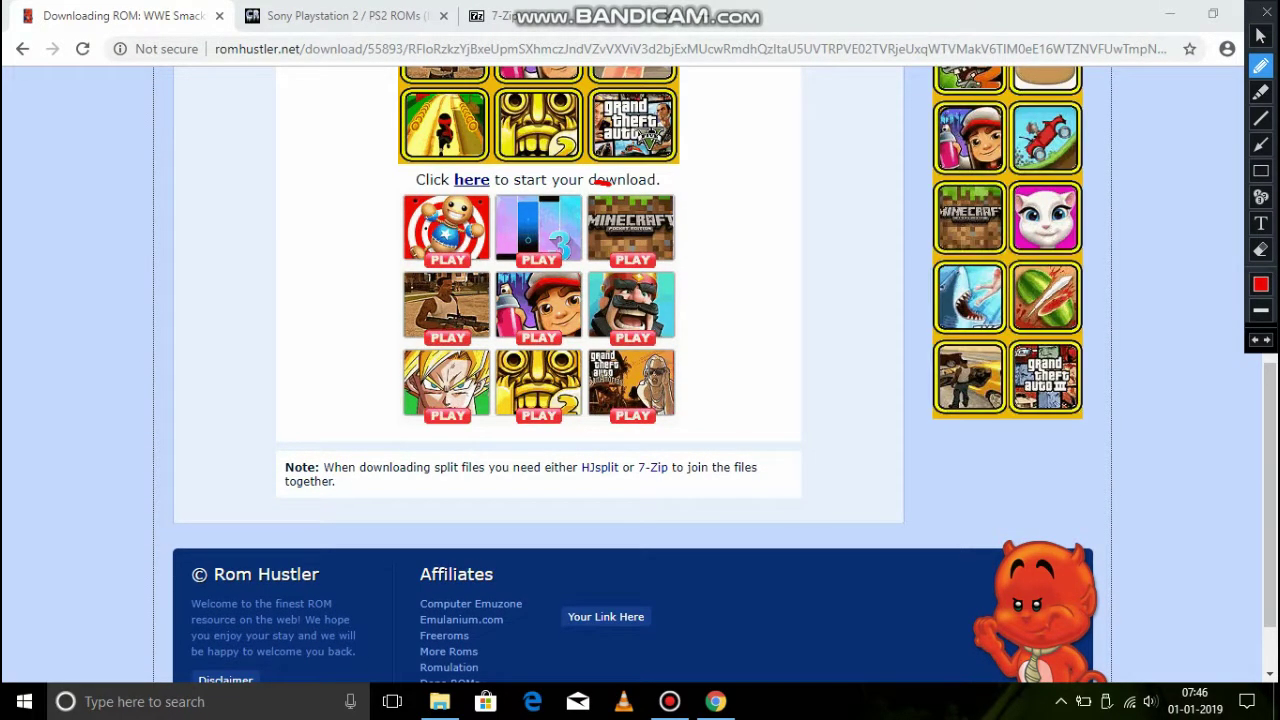
pyautogui.click(1261, 36)
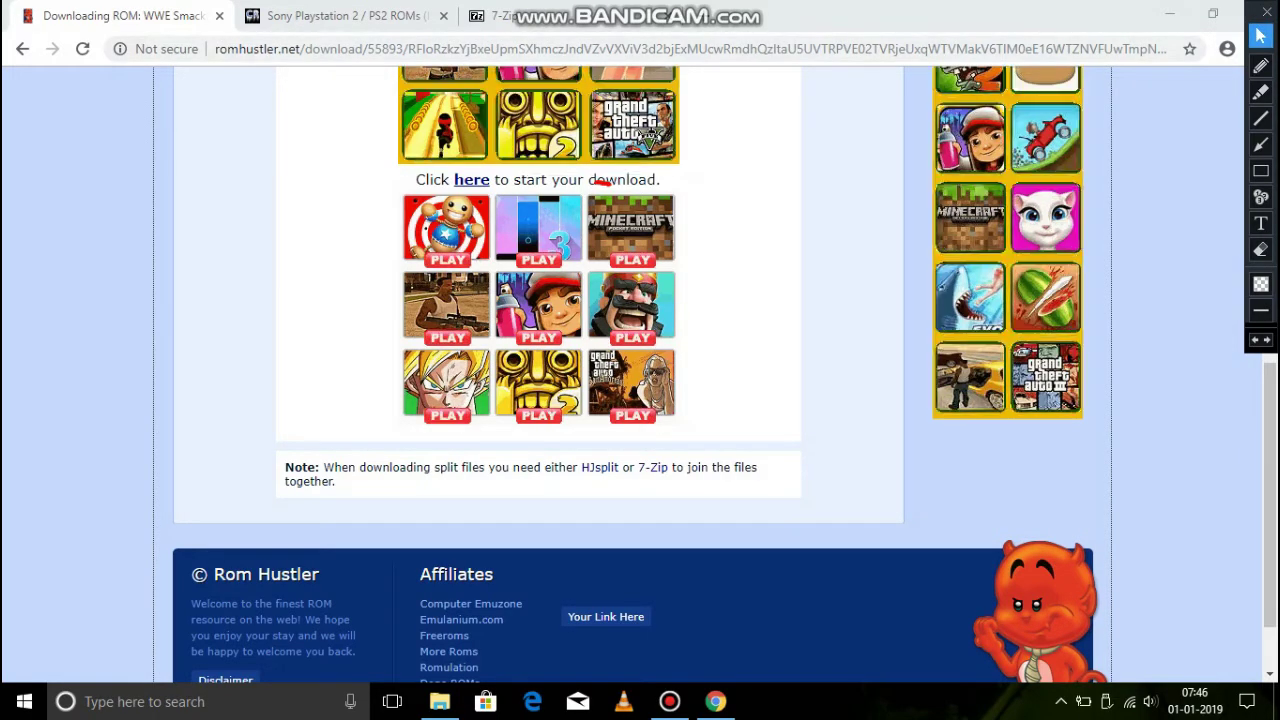
# Step: Start downloading the WWE SmackDown! vs. Raw (USA) archive from the "here" link
pyautogui.doubleClick(472, 180)
pyautogui.click(472, 180)
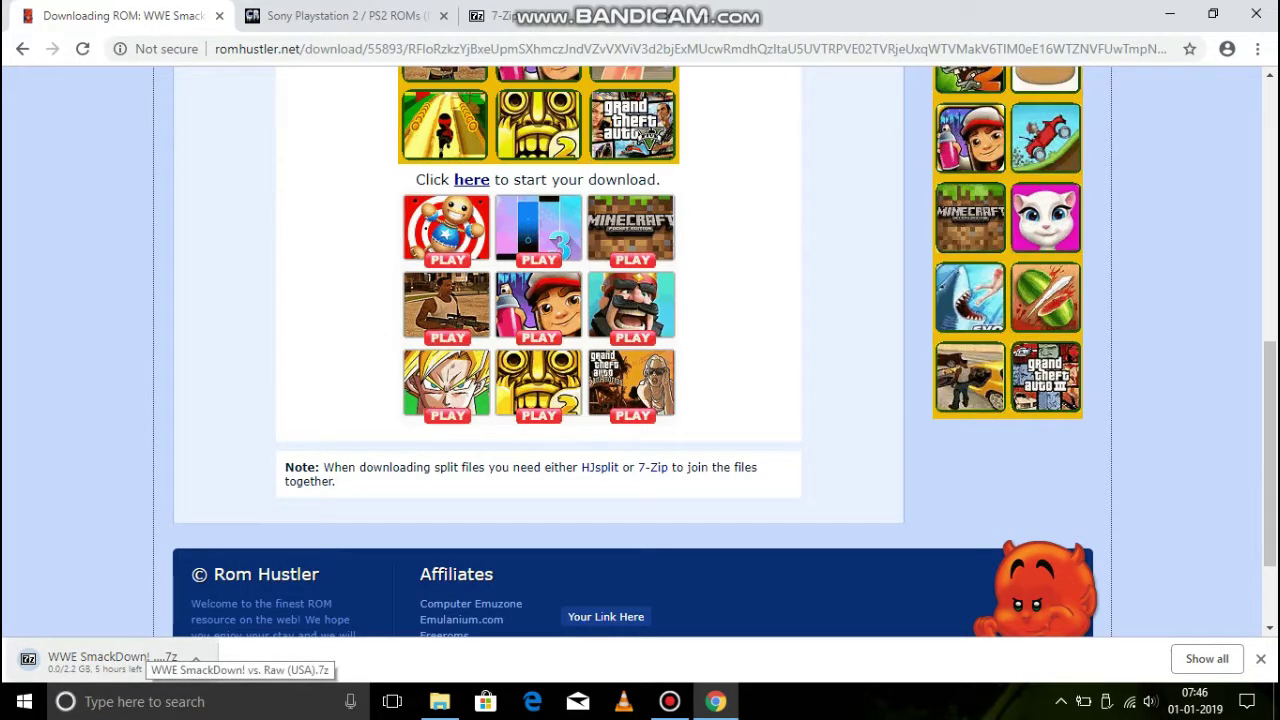
# Step: Cancel the WWE SmackDown! vs. Raw (USA).7z download and remove its entry from the browser's downloads list
pyautogui.hotkey('ctrl', 'j')
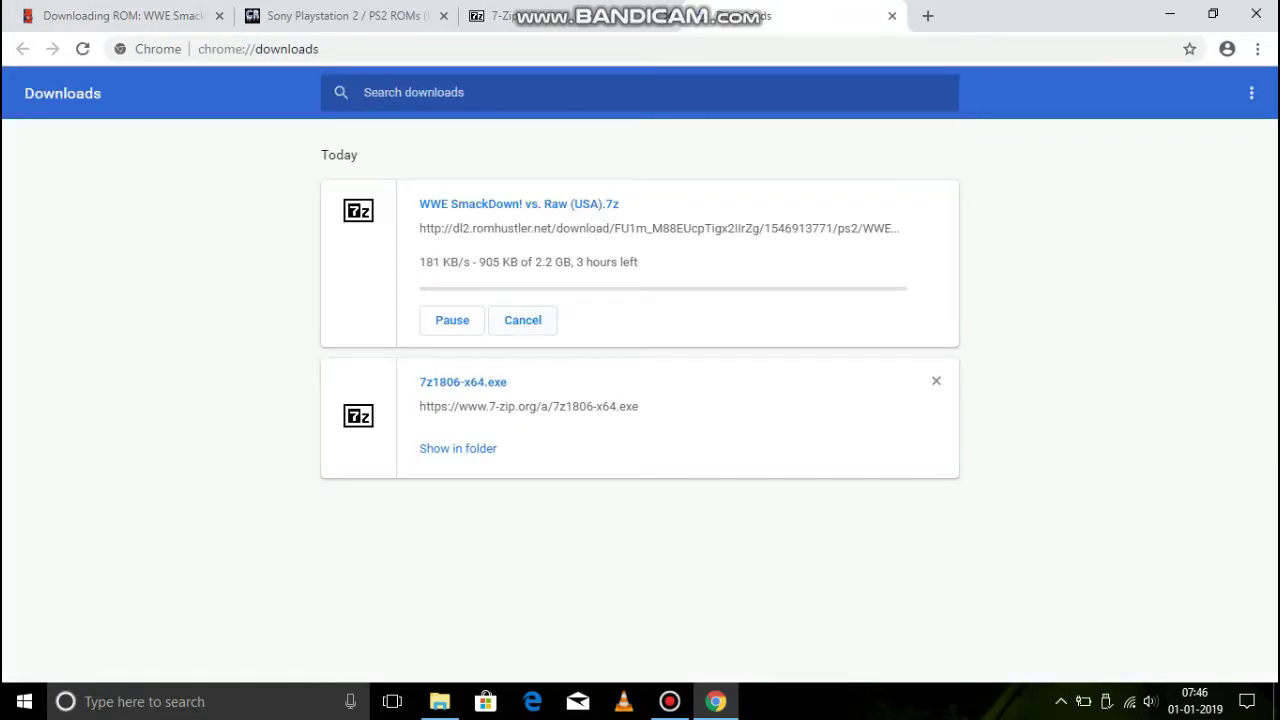
pyautogui.click(523, 320)
pyautogui.click(936, 203)
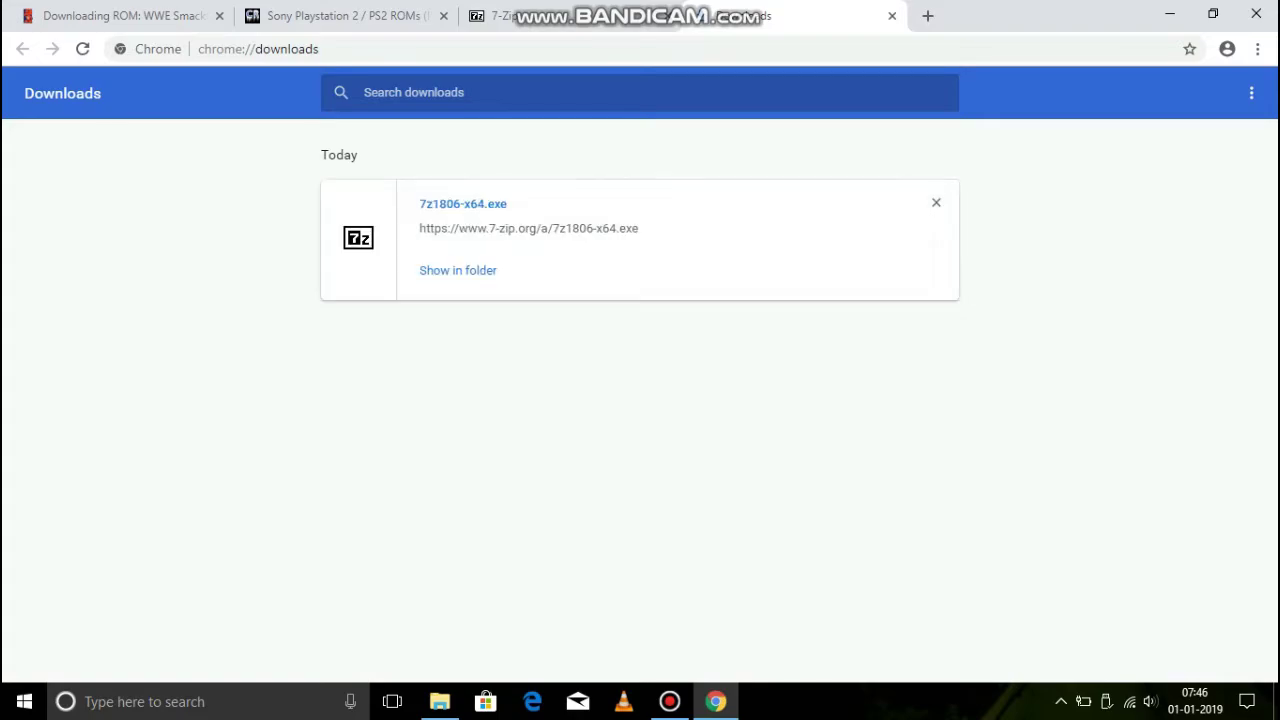
# Step: Switch to the CoolROM PS2 page and search its ROMs for "wwe smackdown vs raw"
pyautogui.click(340, 16)
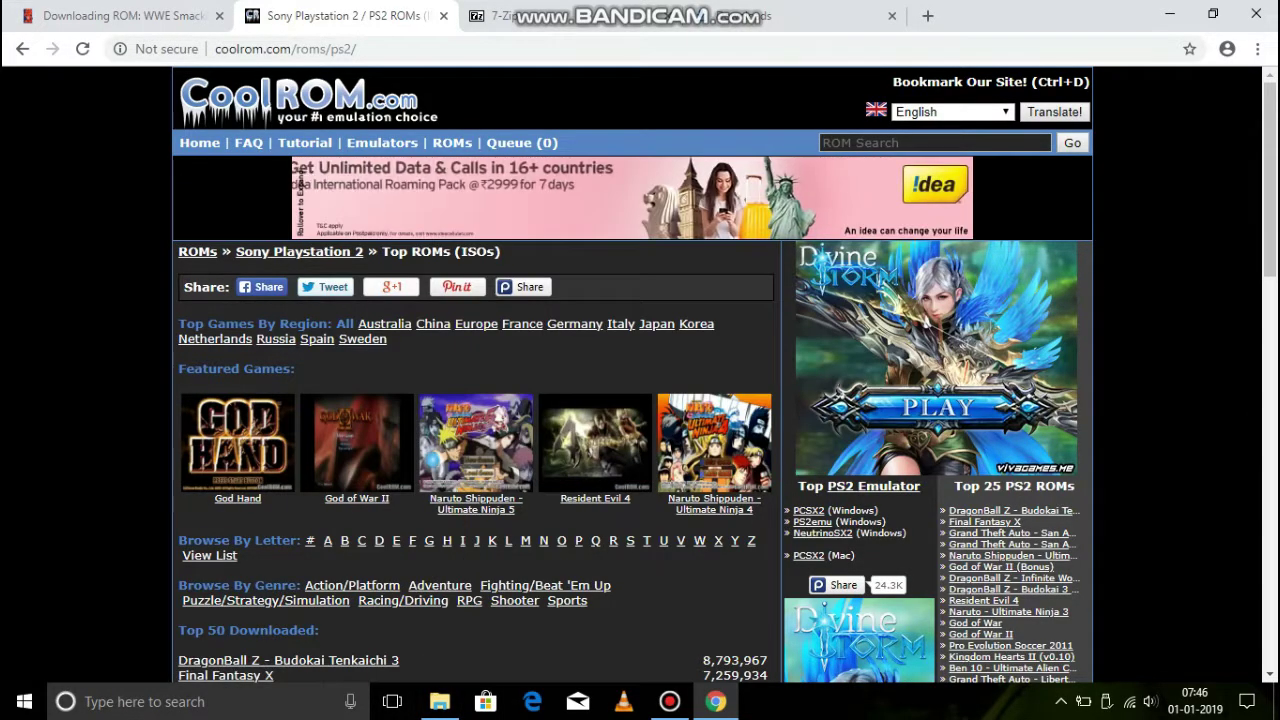
pyautogui.write('ww')
pyautogui.press('Down')
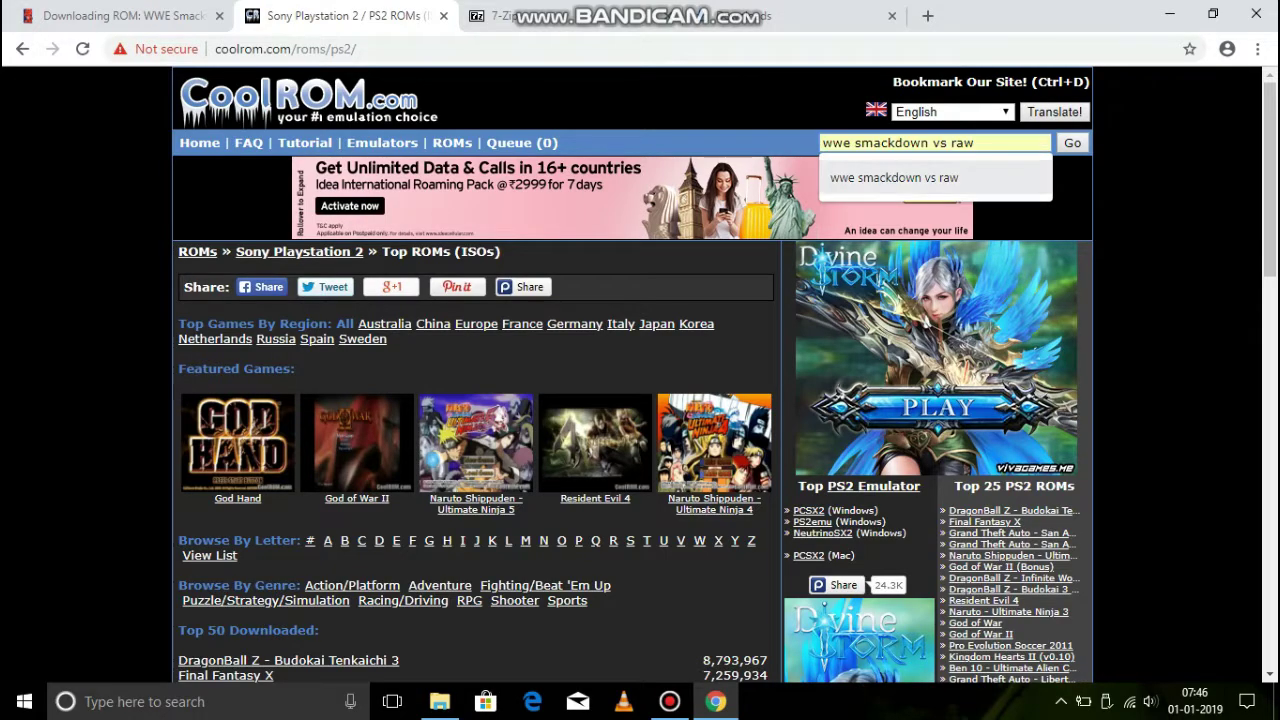
pyautogui.press('Return')
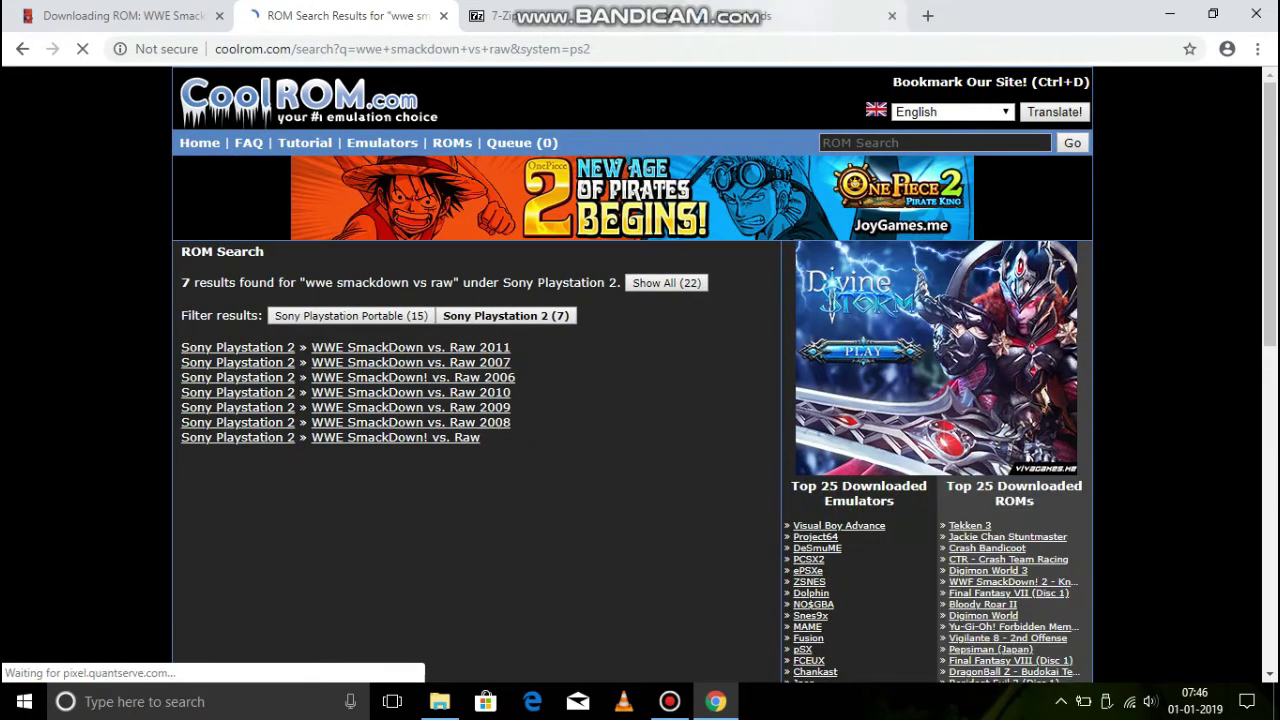
# Step: Mark the SmackDown vs. Raw search results in red, then clear the marks and open the WWE SmackDown! vs. Raw ROM page
pyautogui.click(807, 12)
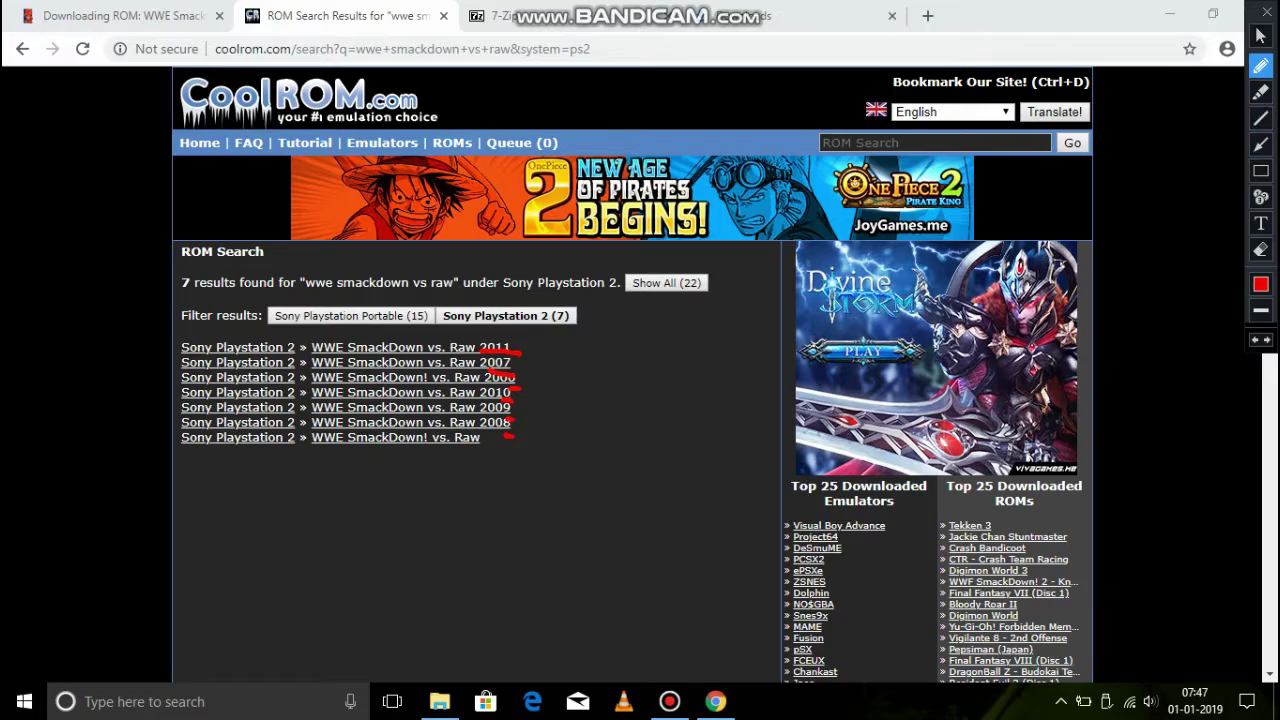
pyautogui.click(1267, 12)
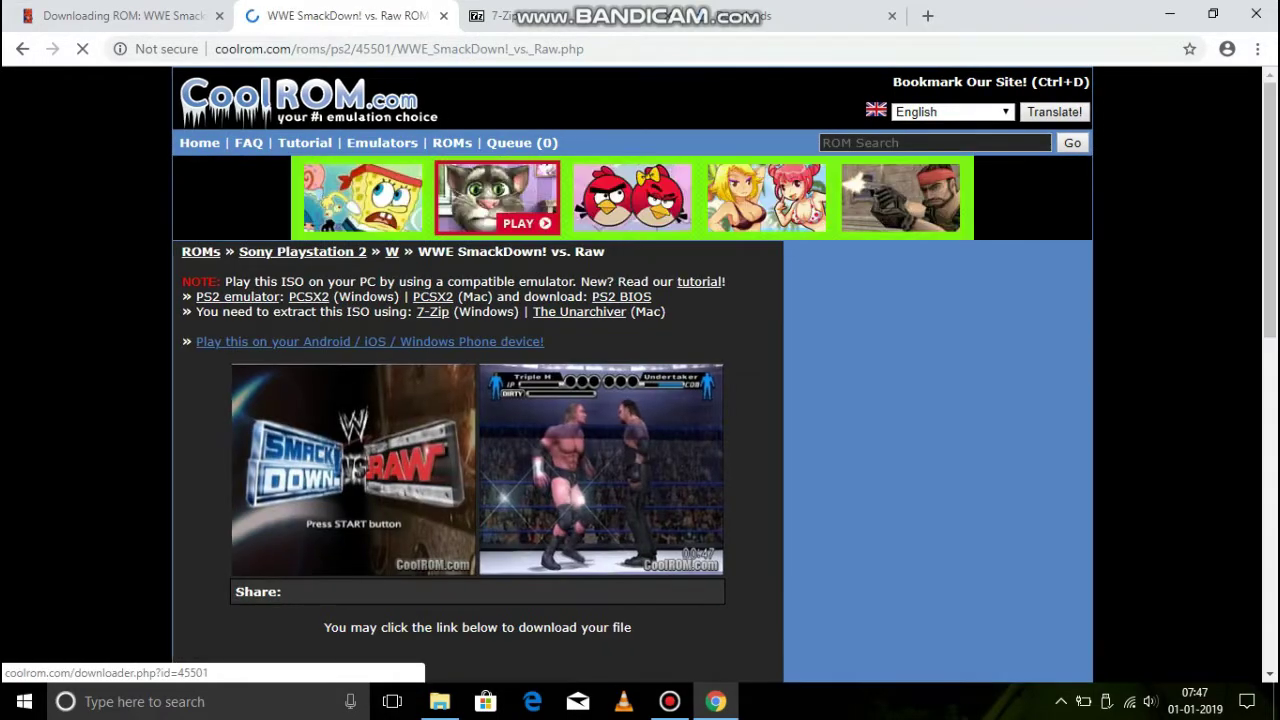
# Step: Underline the alternative download link in red, then clear the mark and open that link
pyautogui.scroll(-3, 640, 370)
pyautogui.scroll(-1, 640, 370)
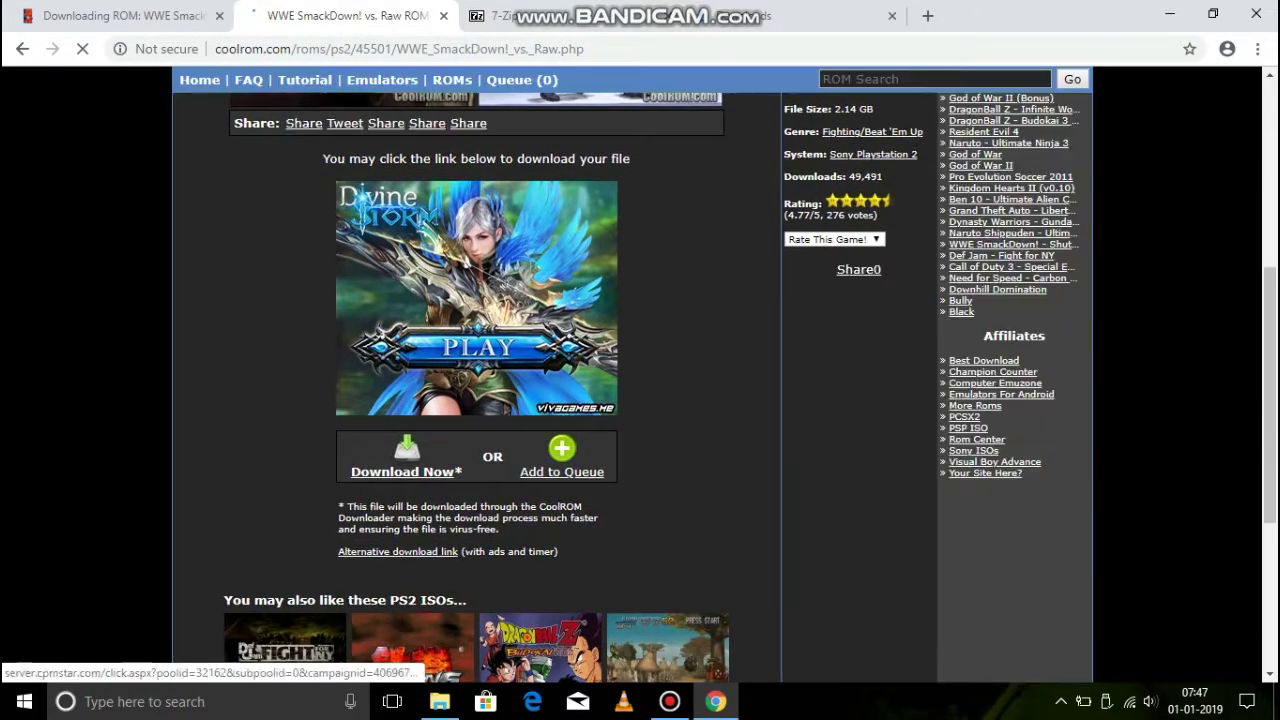
pyautogui.hotkey('ctrl', 'alt', 'd')
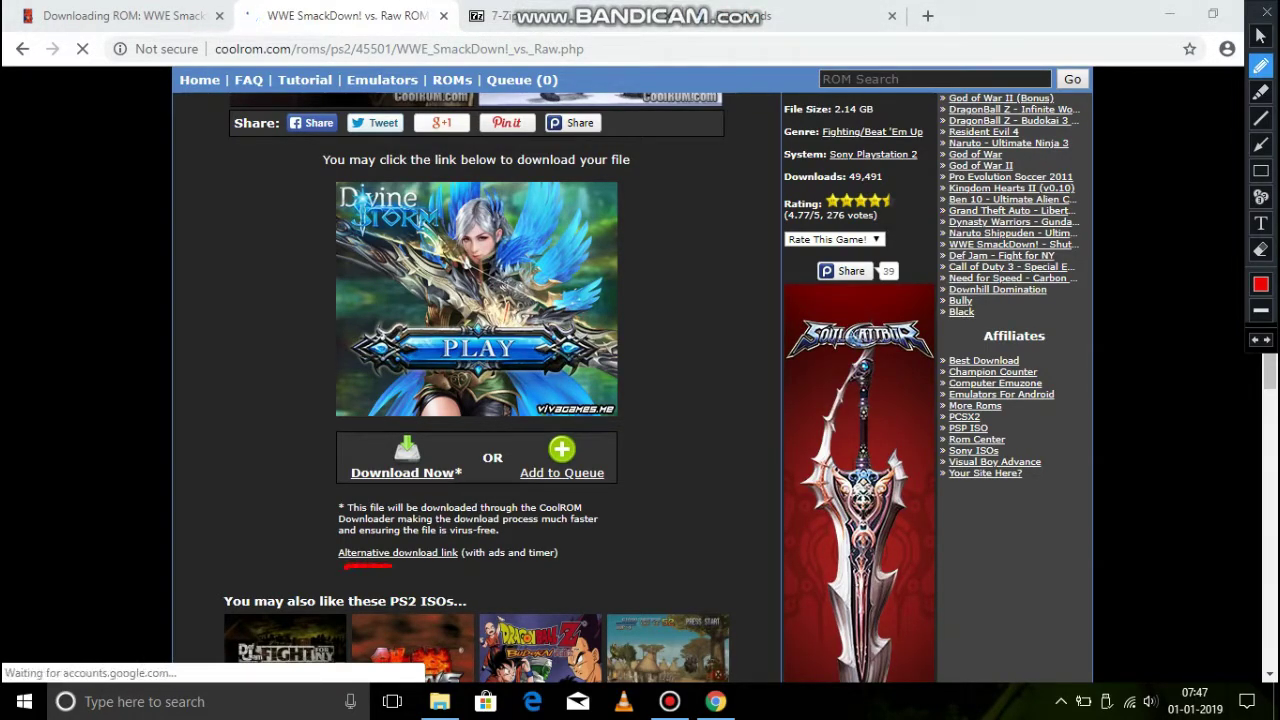
pyautogui.click(1267, 12)
pyautogui.click(398, 553)
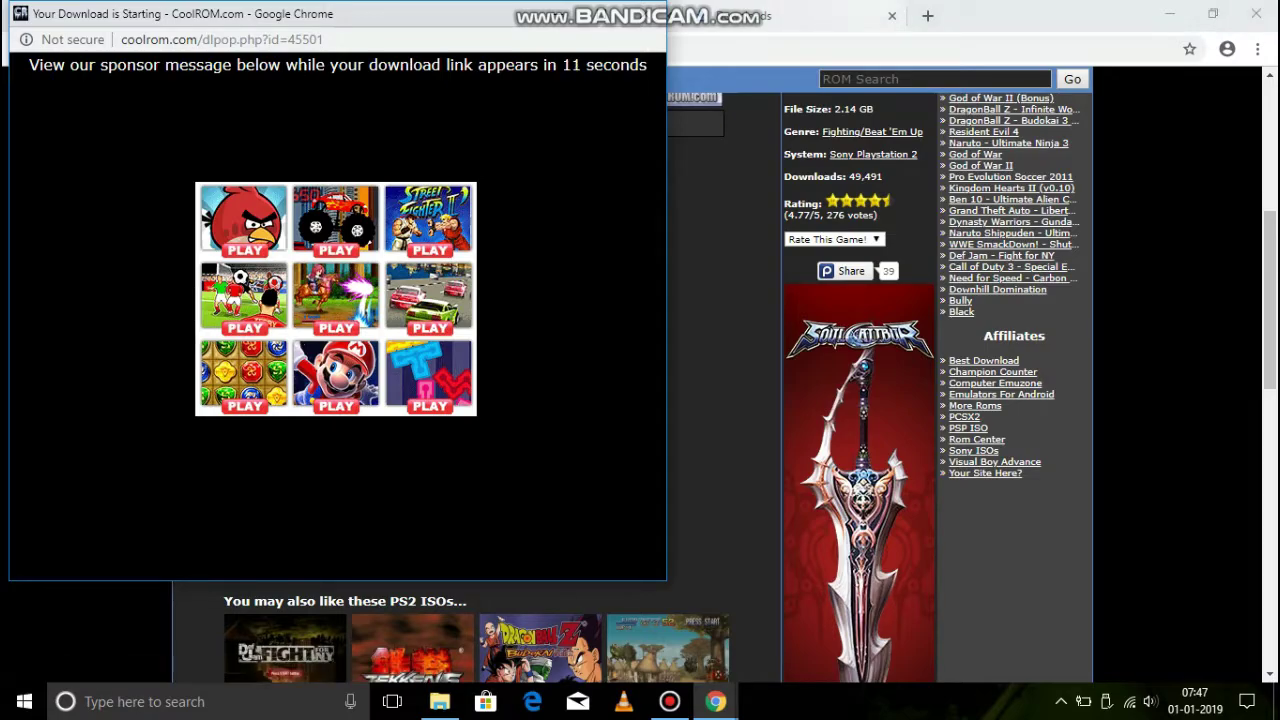
# Step: Mark the countdown and the area where the download button appears in red, then clear the drawing
pyautogui.click(807, 12)
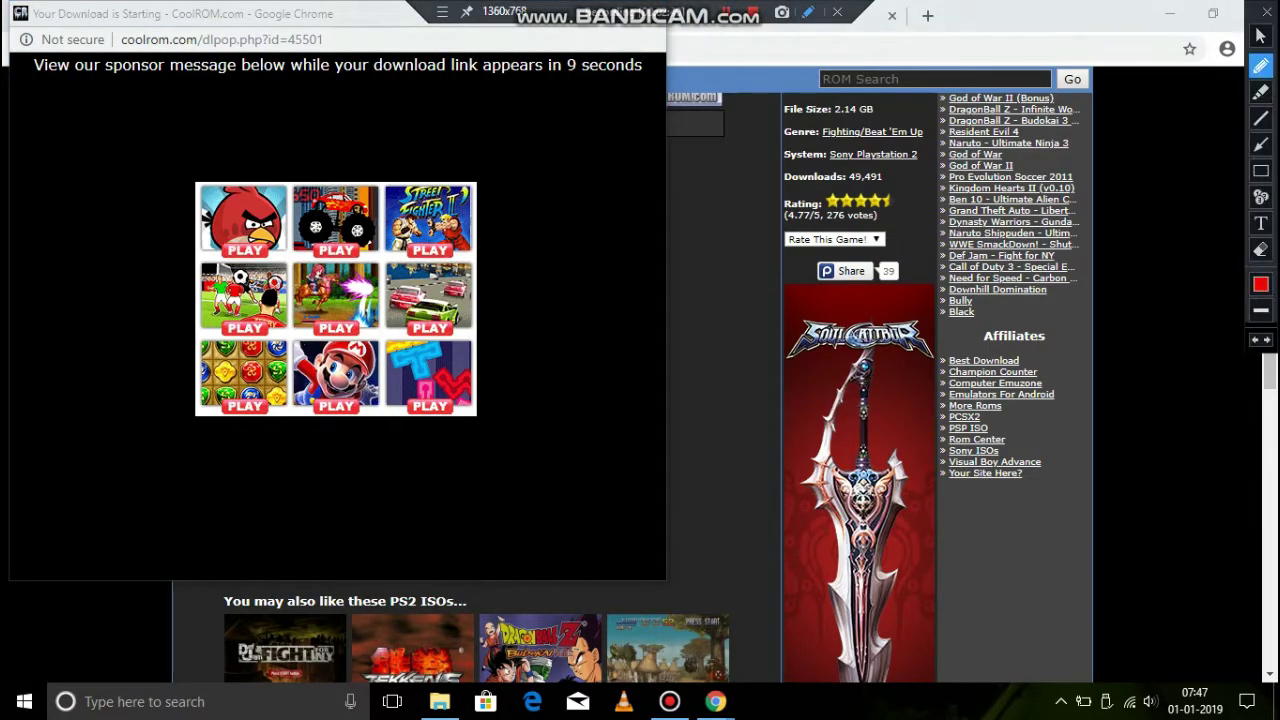
pyautogui.moveTo(546, 82); pyautogui.dragTo(607, 90)
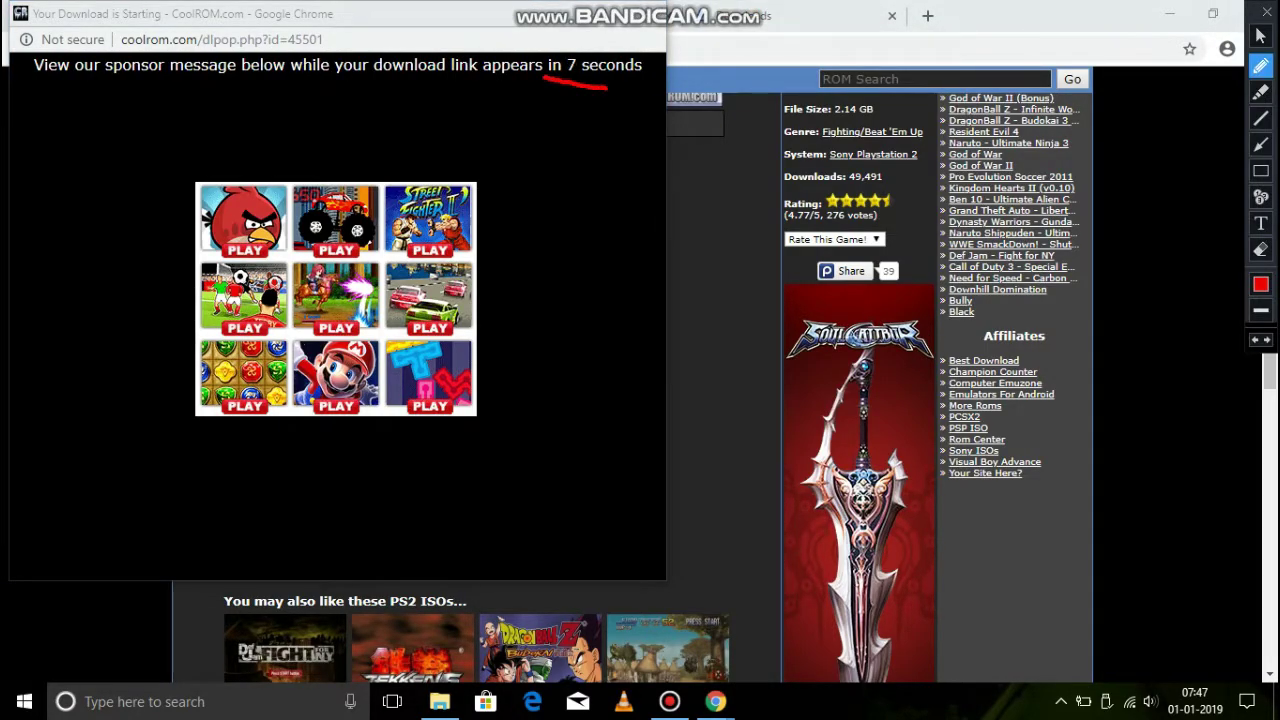
pyautogui.moveTo(410, 111)
pyautogui.mouseDown()
pyautogui.moveTo(246, 119)
pyautogui.moveTo(386, 116)
pyautogui.mouseUp()
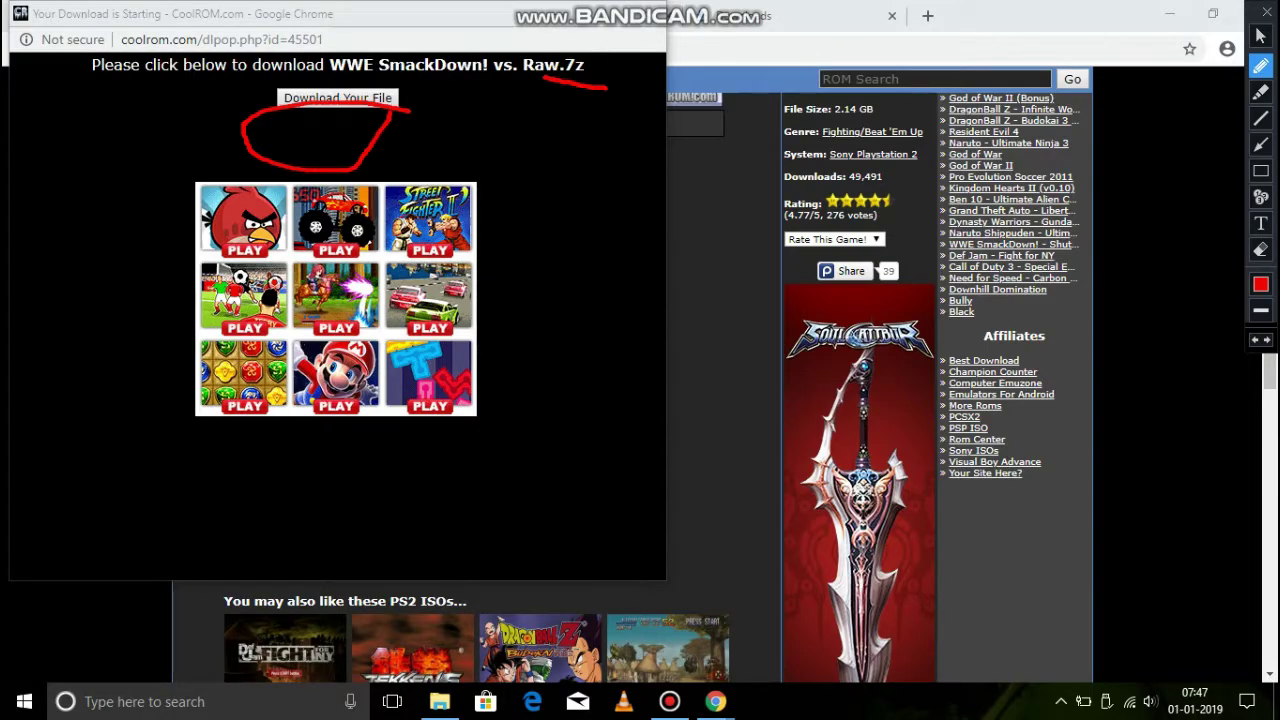
pyautogui.click(1266, 11)
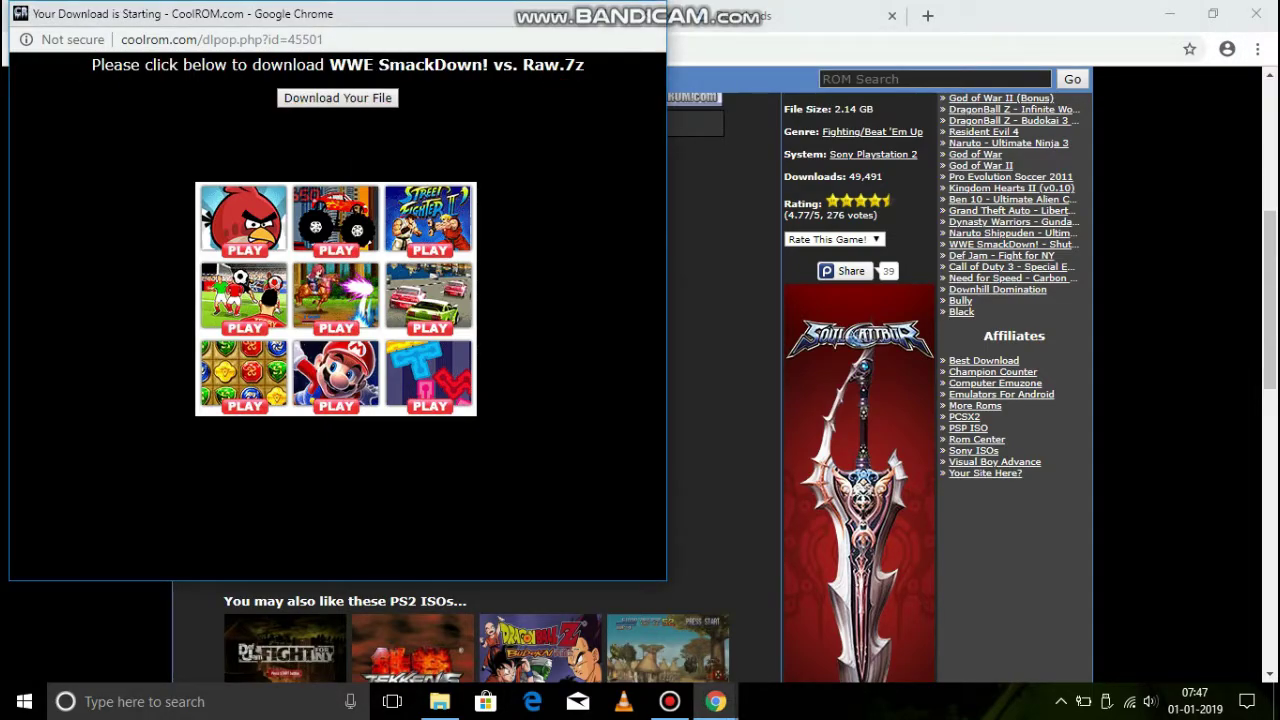
# Step: Start downloading WWE SmackDown! vs. Raw.7z and show it in the browser's downloads list
pyautogui.click(338, 98)
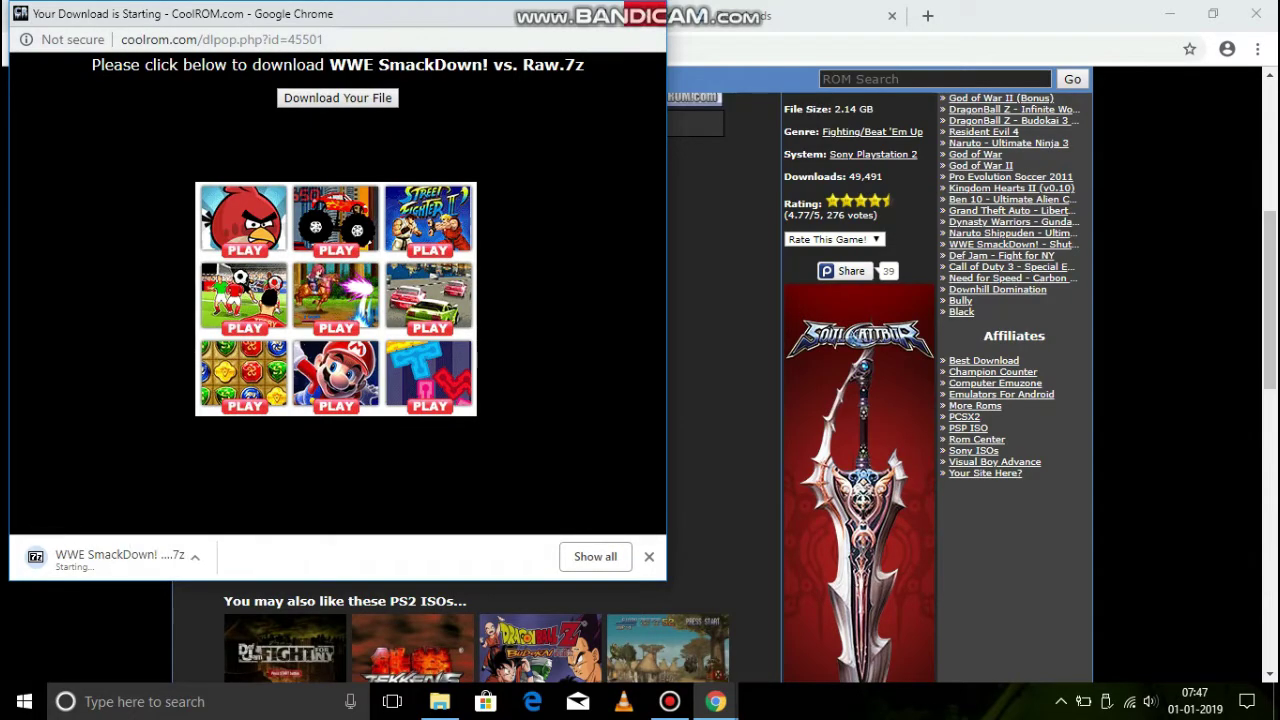
pyautogui.click(645, 13)
pyautogui.click(760, 16)
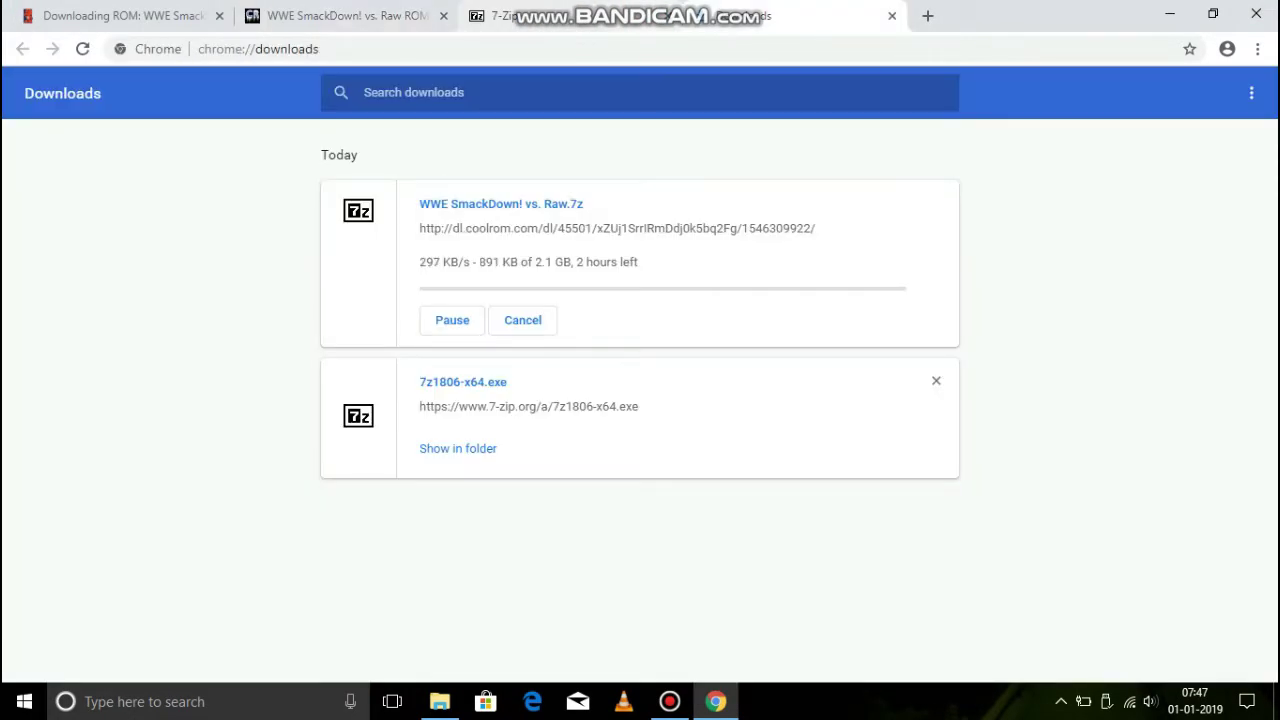
# Step: Cancel the WWE SmackDown! vs. Raw.7z download, remove its entry and close the downloads list
pyautogui.click(523, 320)
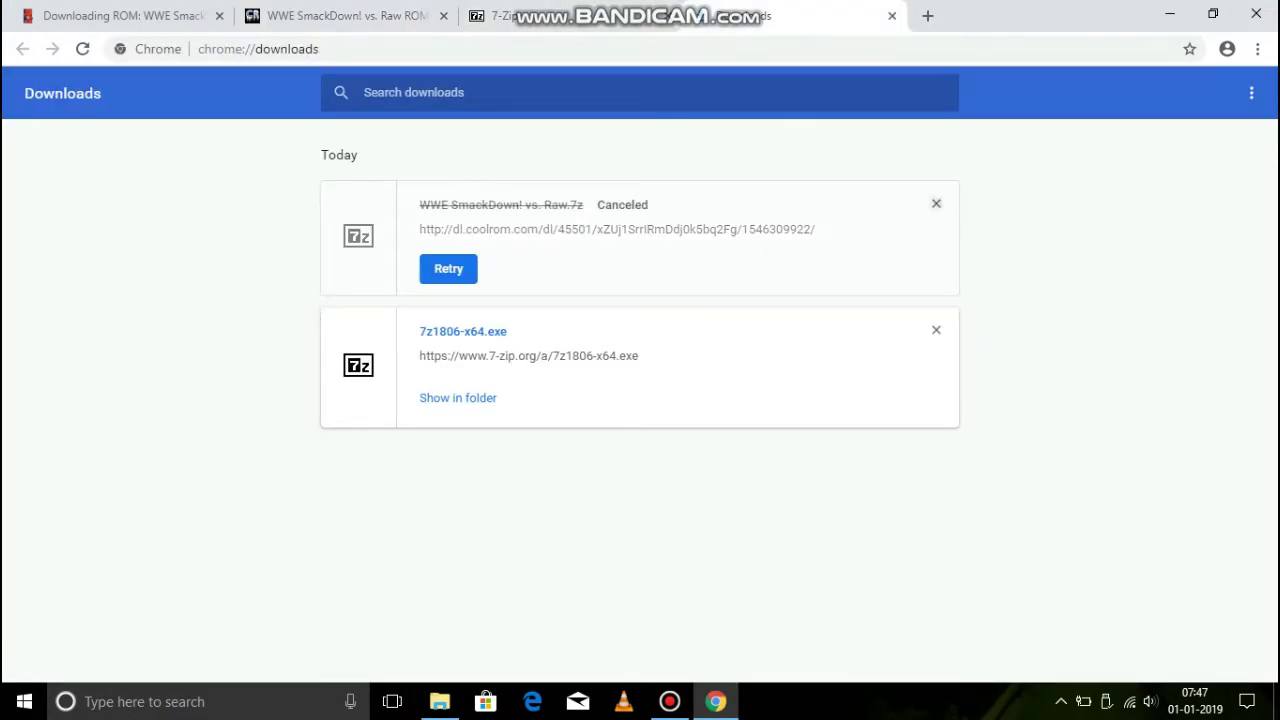
pyautogui.click(936, 204)
pyautogui.click(322, 14)
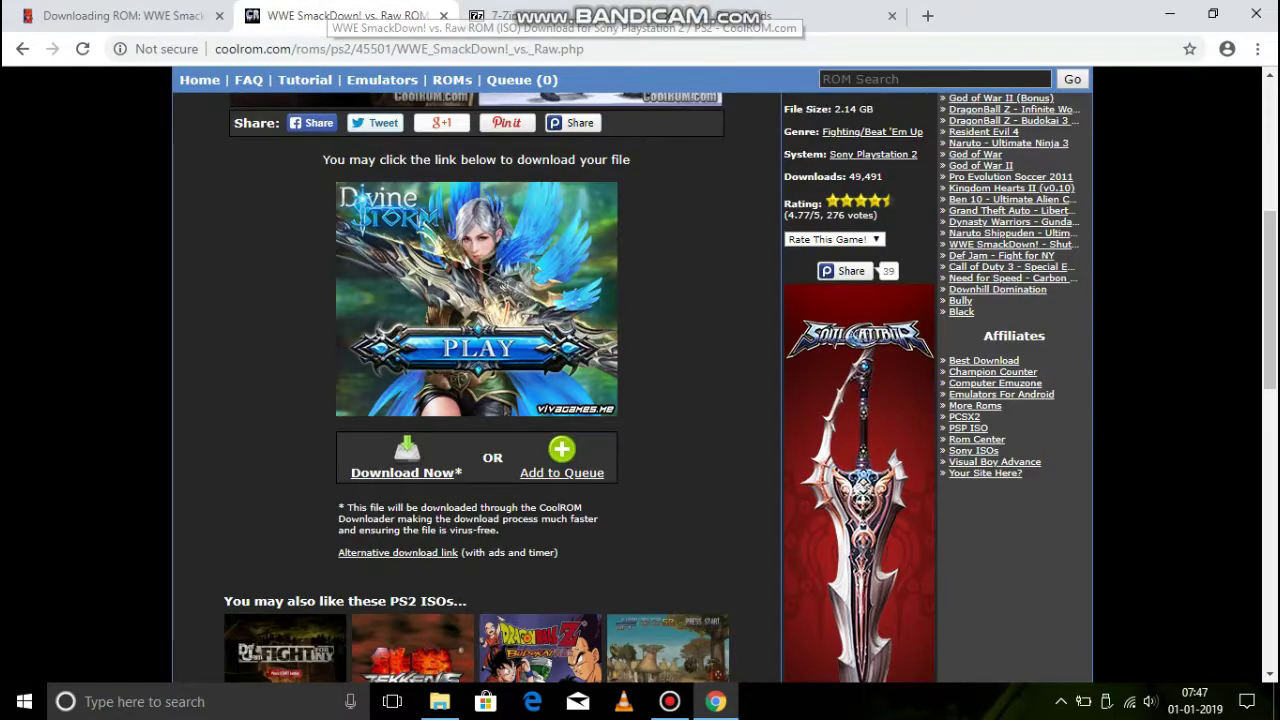
pyautogui.click(892, 15)
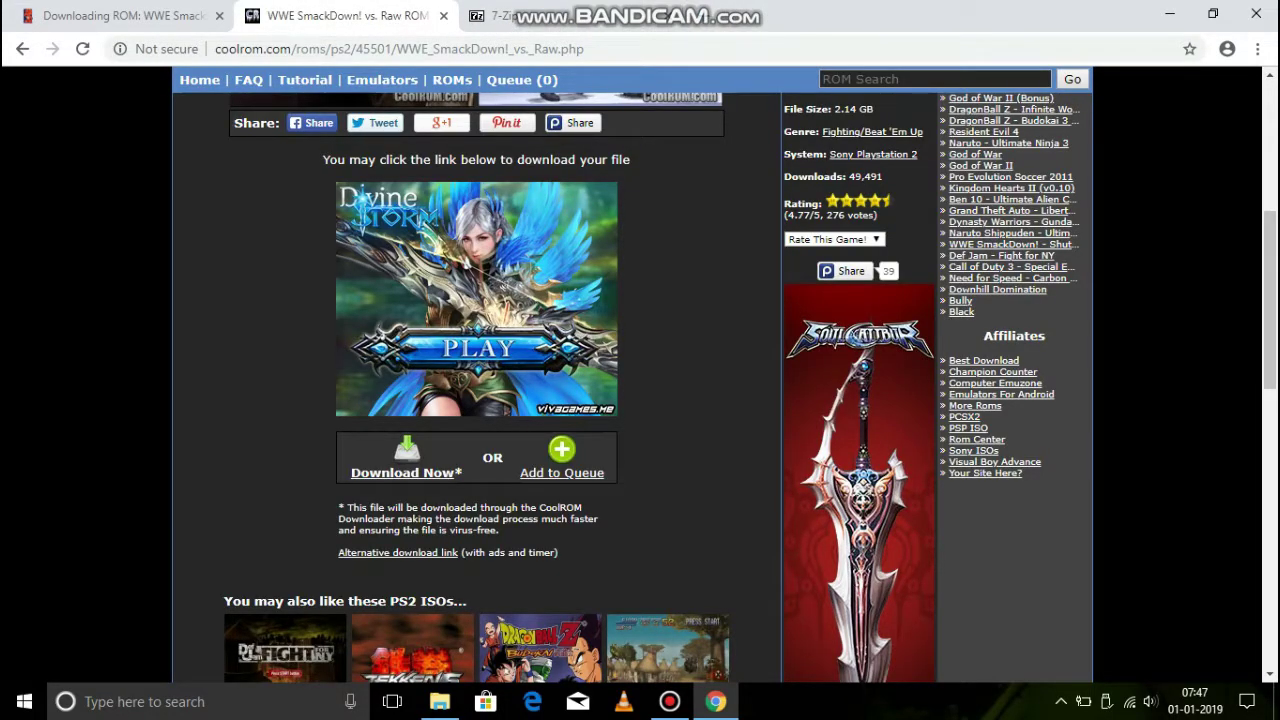
# Step: Switch to the 7-Zip website and open the Windows system information to check the system type
pyautogui.moveTo(575, 122)
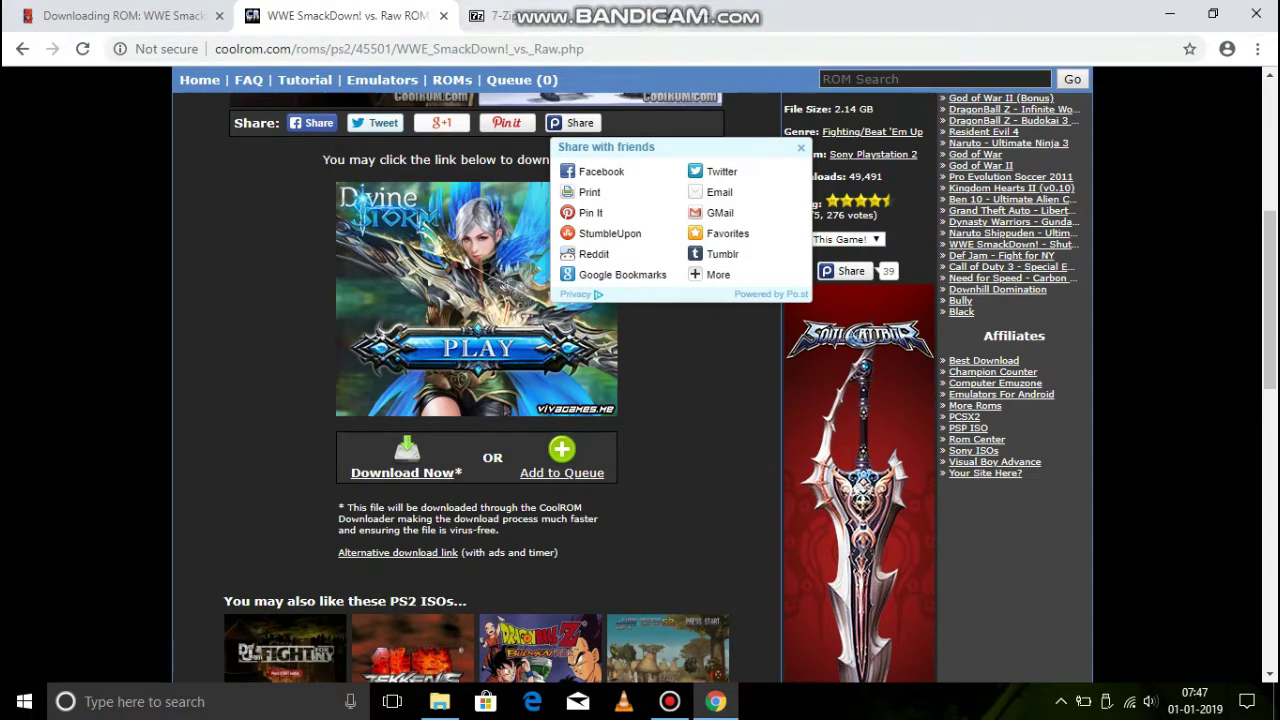
pyautogui.click(503, 16)
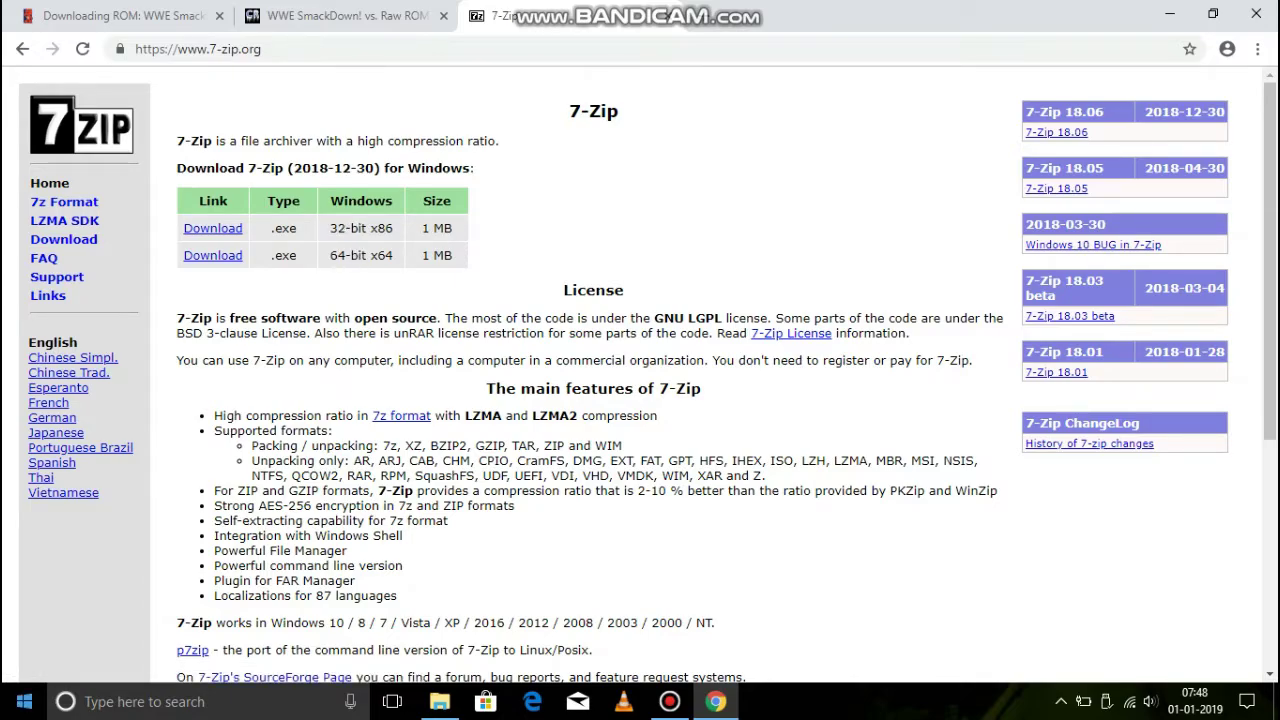
pyautogui.press('super+x')
pyautogui.press('Return')
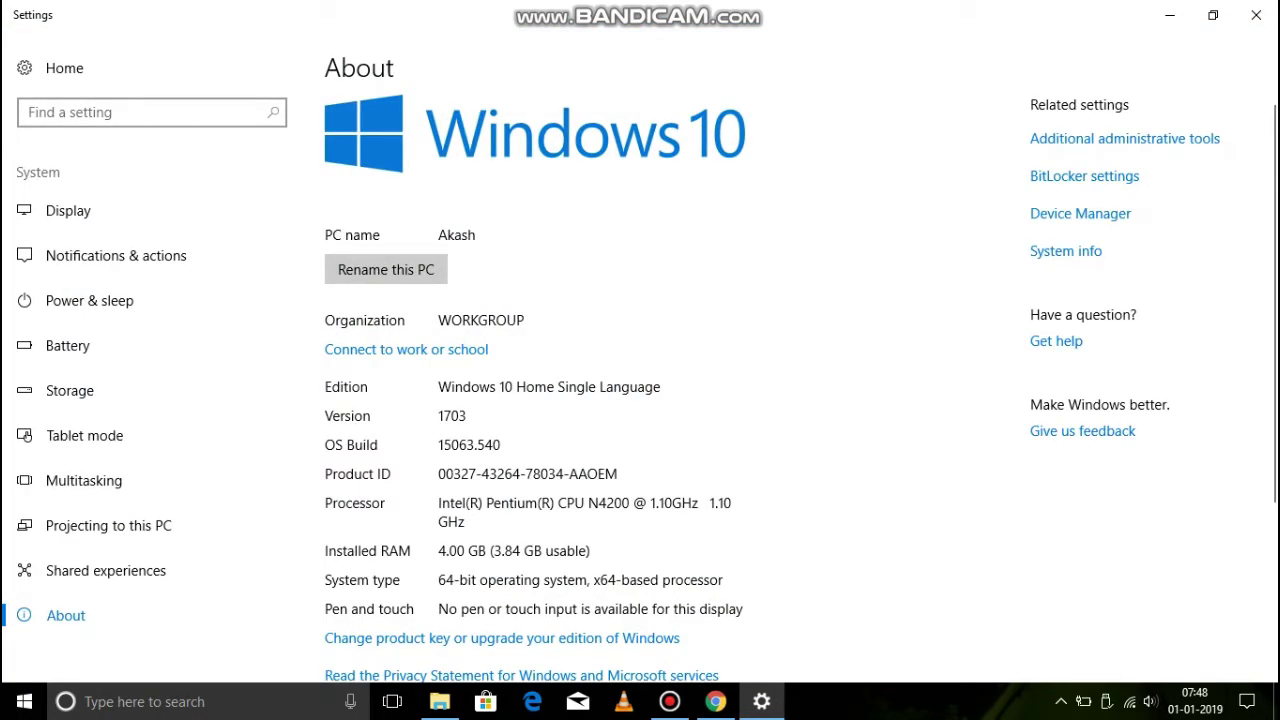
# Step: Underline the 64-bit system type and handwrite 32 in red, then clear the drawing and close Settings
pyautogui.click(808, 12)
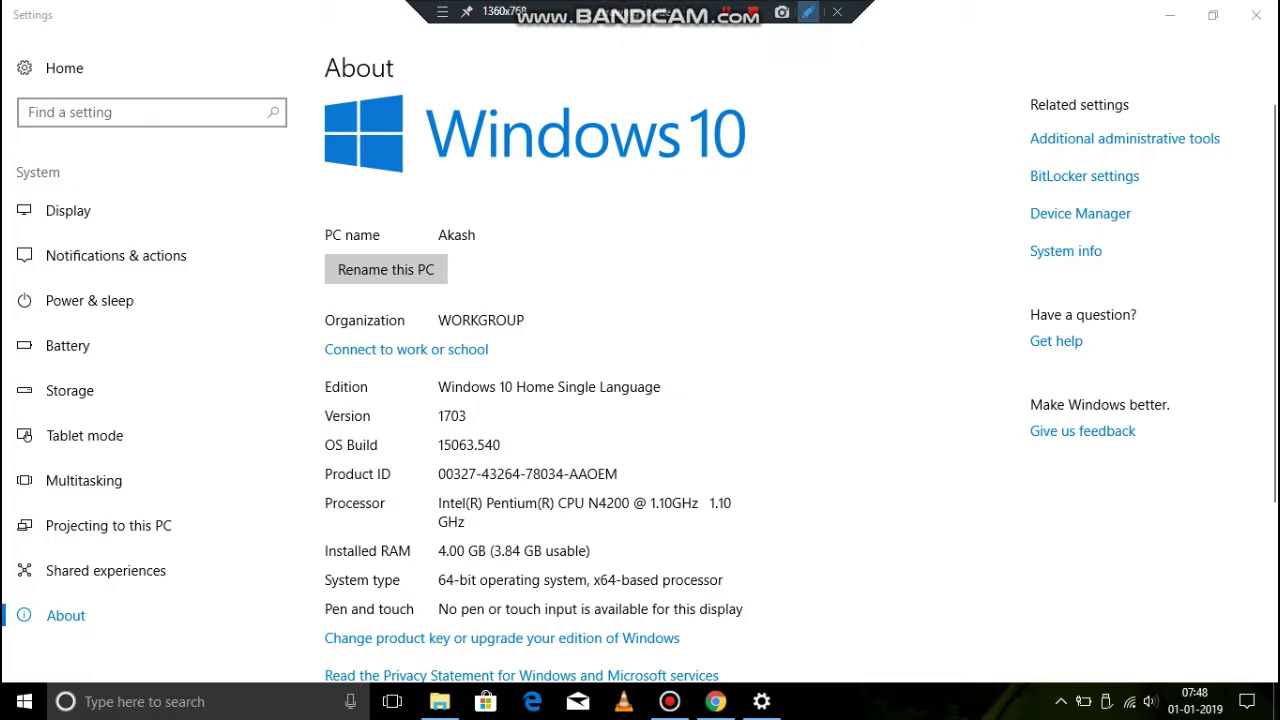
pyautogui.click(808, 11)
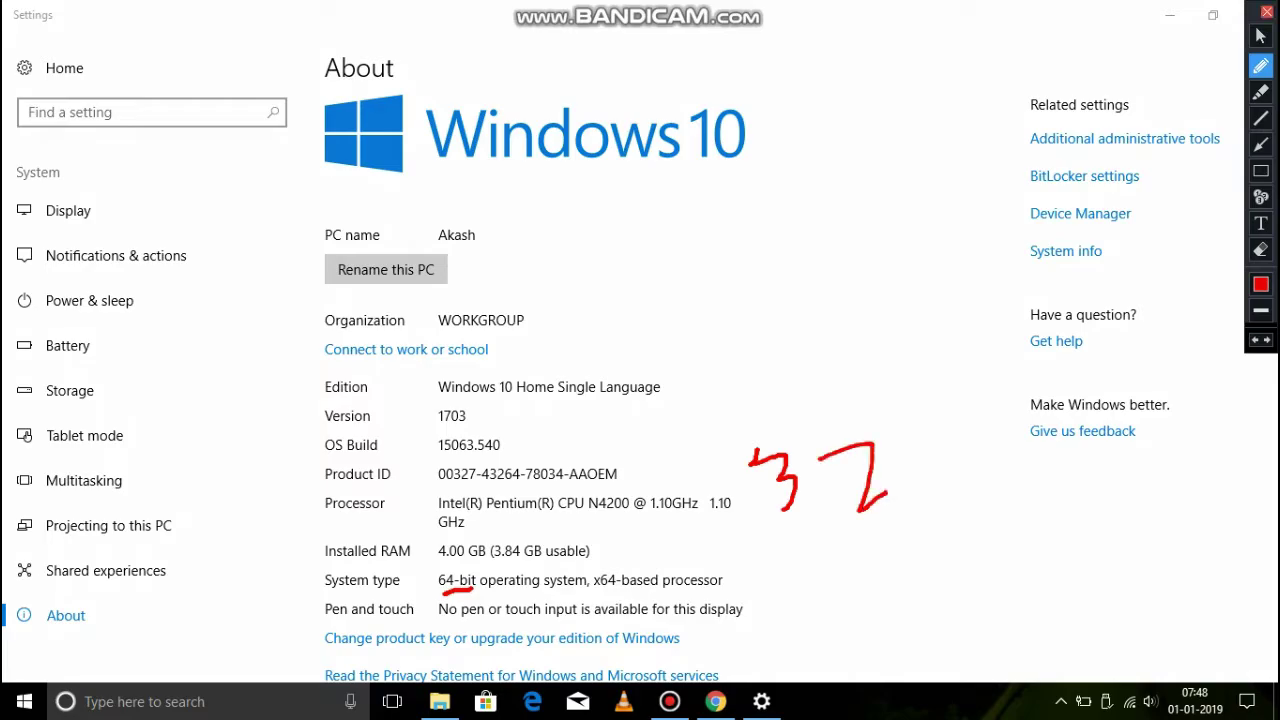
pyautogui.click(1267, 11)
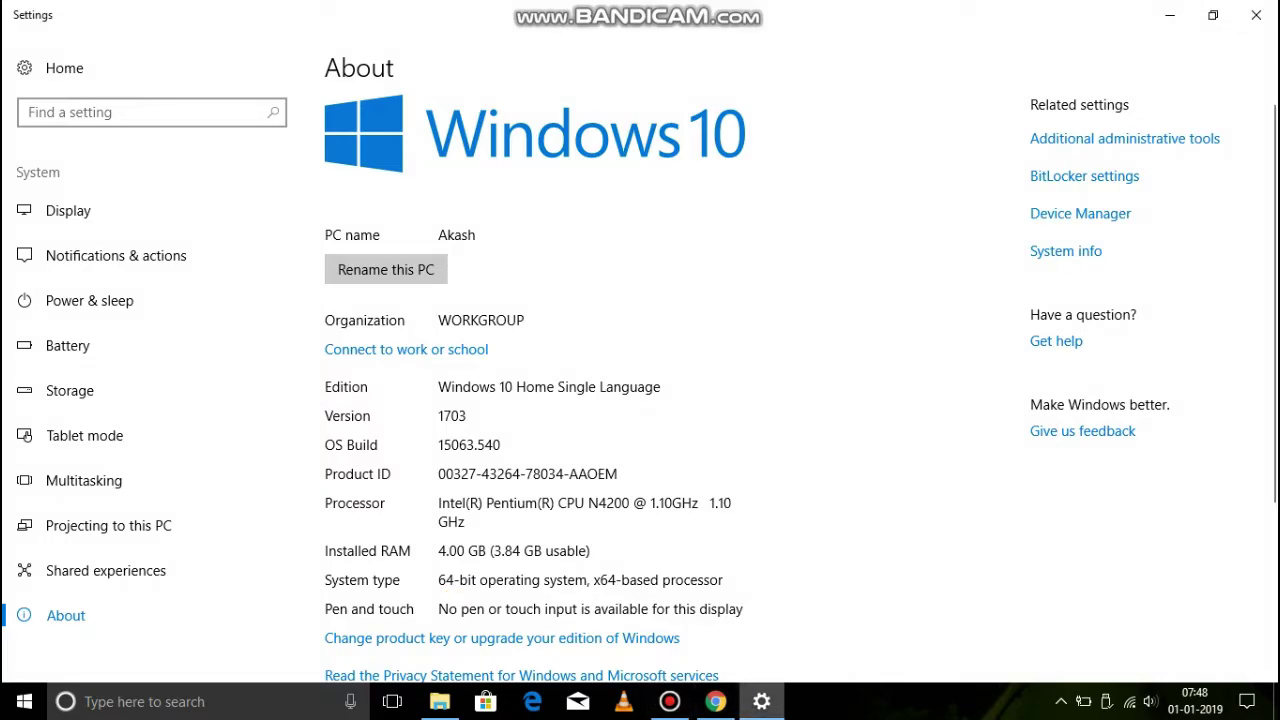
pyautogui.click(1256, 14)
# Step: Download the 64-bit x64 .exe installer of 7-Zip
pyautogui.click(213, 255)
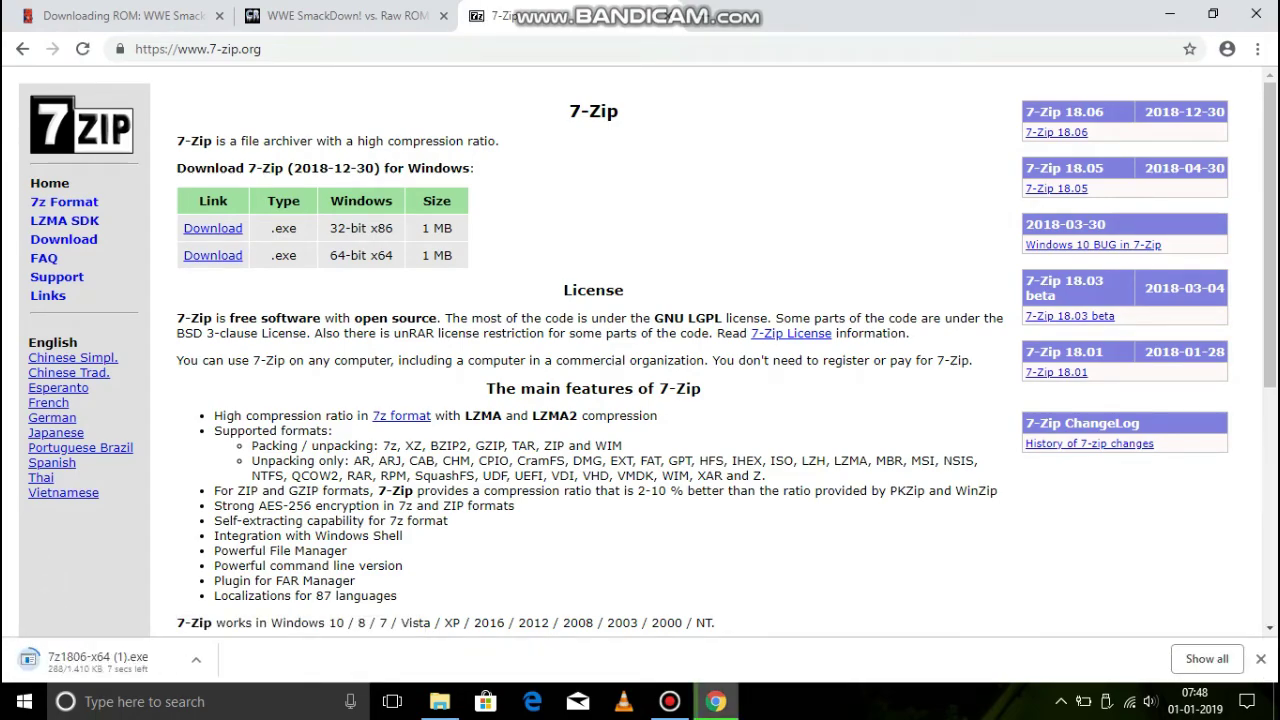
pyautogui.click(196, 660)
pyautogui.click(228, 628)
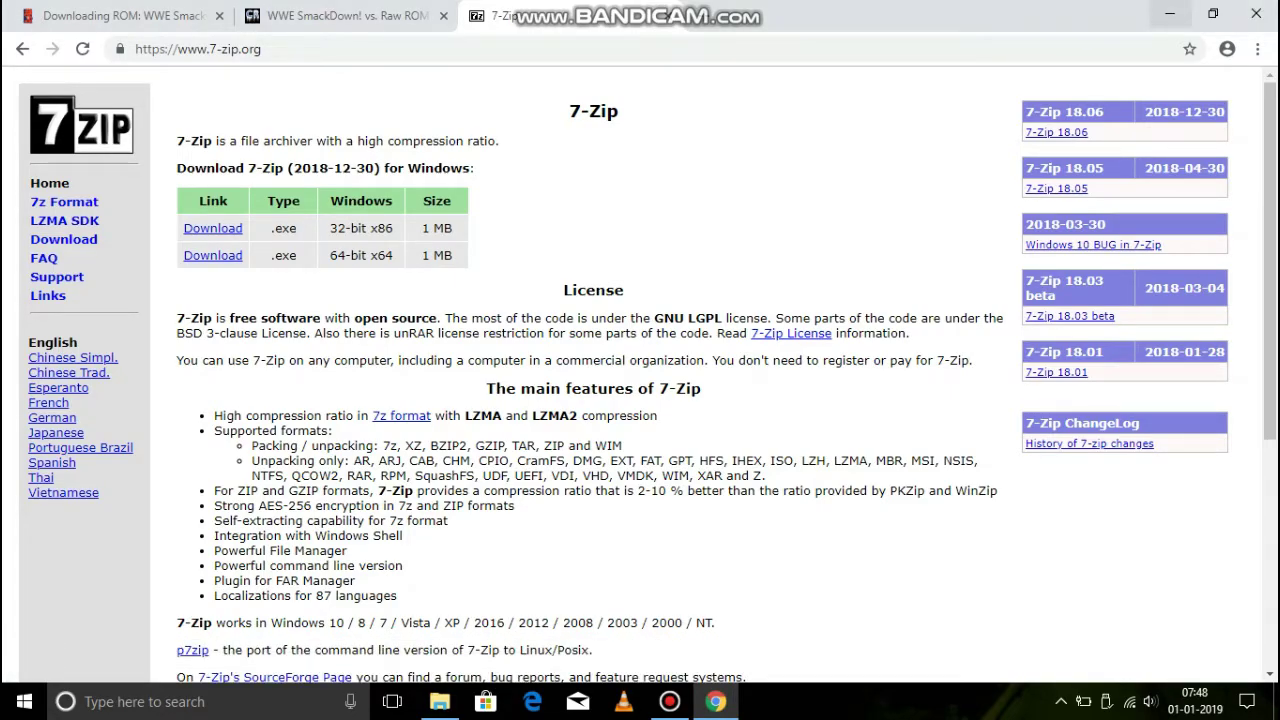
# Step: Minimize the browser and open the Downloads folder in a new File Explorer window
pyautogui.click(1170, 14)
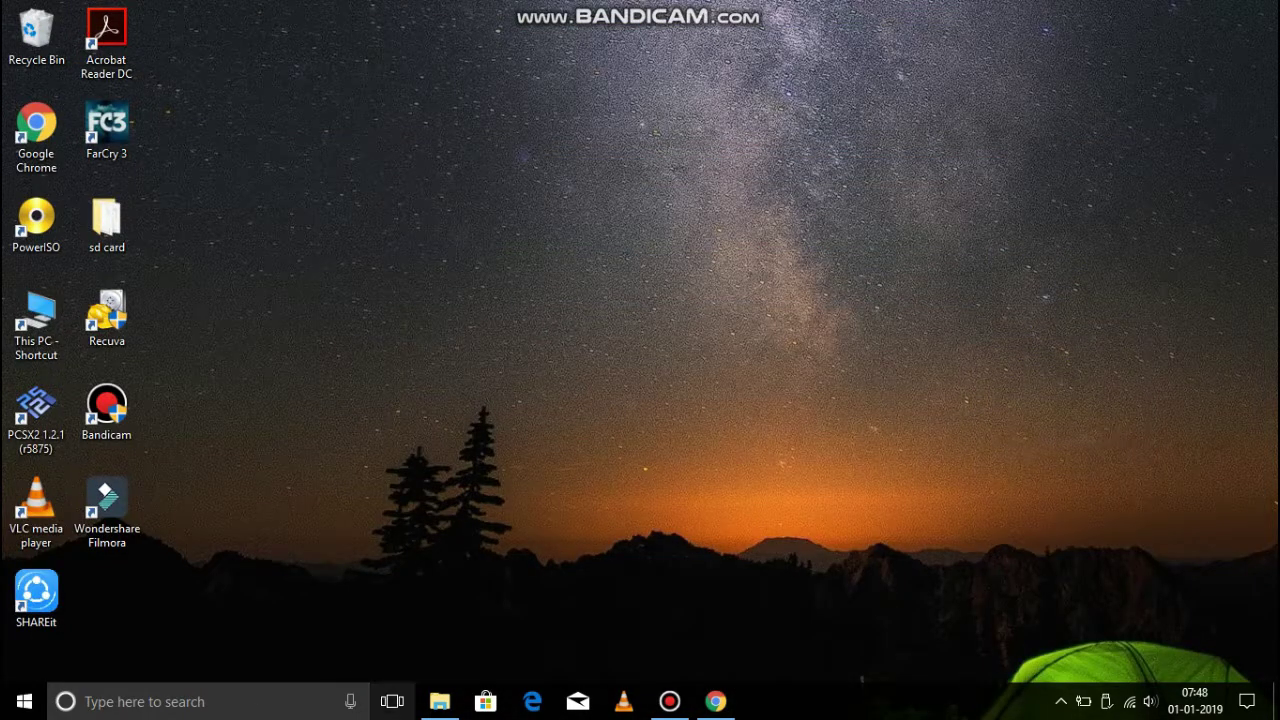
pyautogui.click(440, 701)
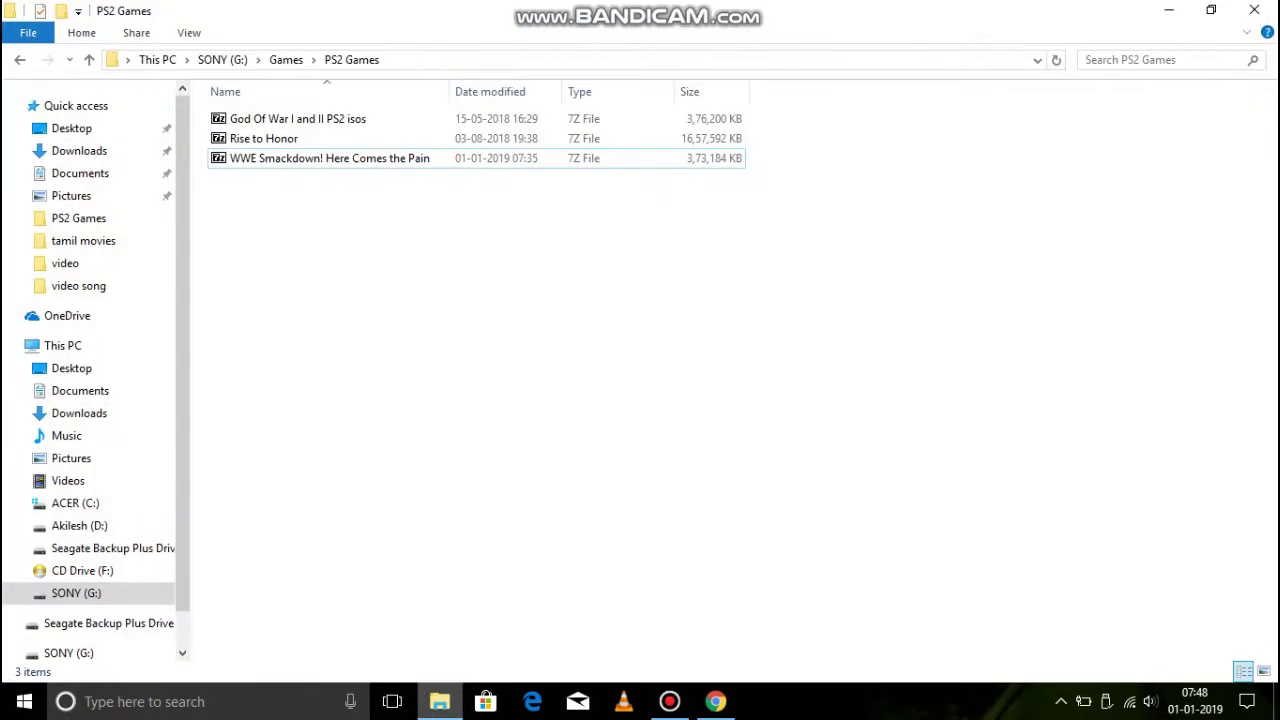
pyautogui.rightClick(440, 701)
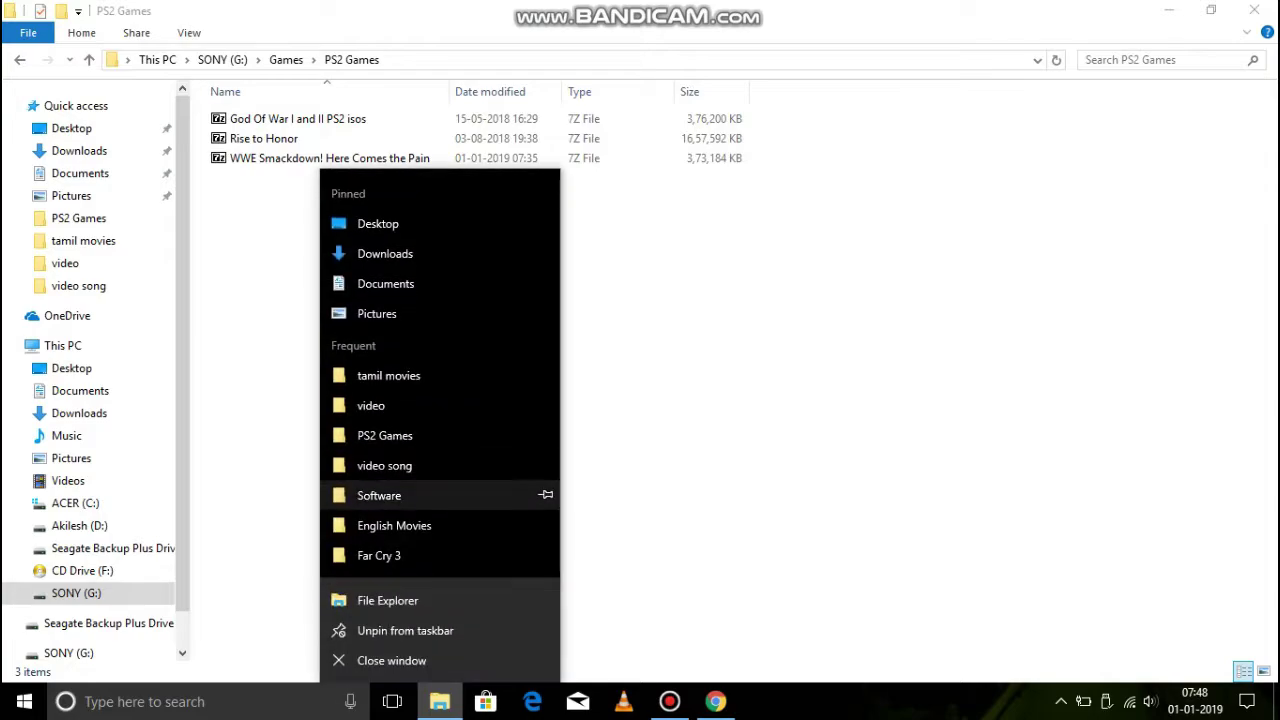
pyautogui.click(380, 601)
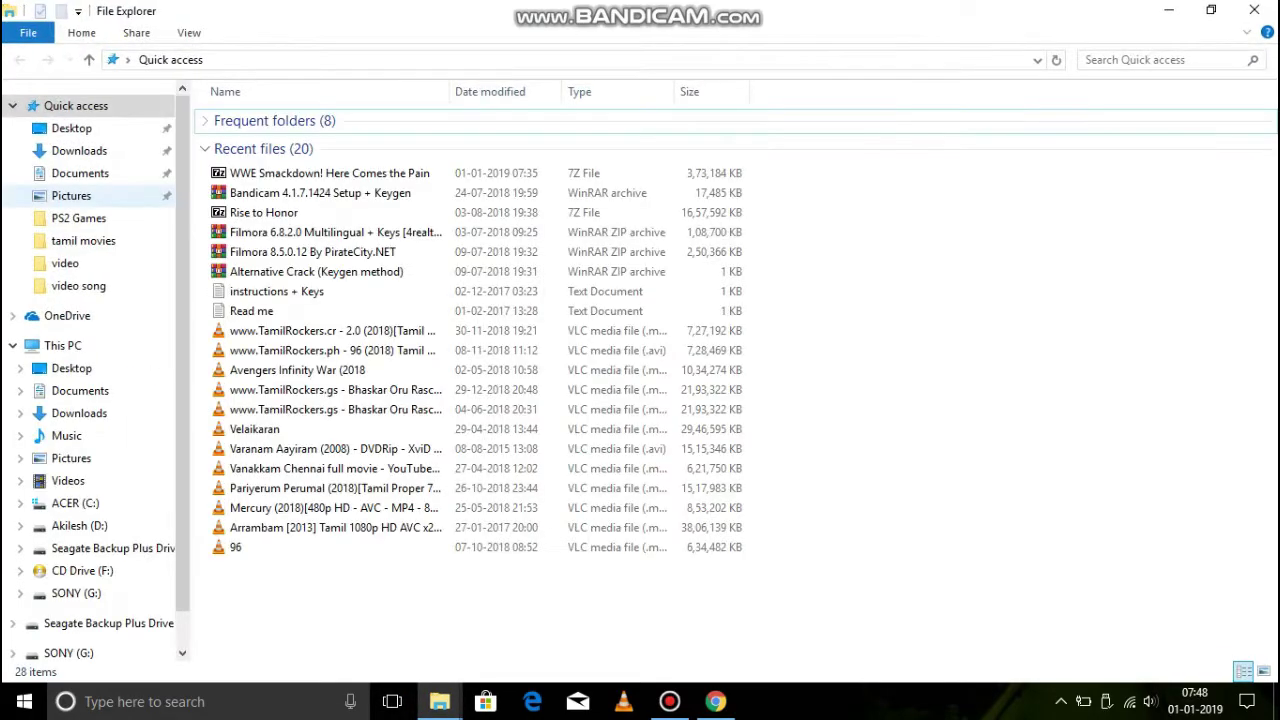
pyautogui.click(79, 150)
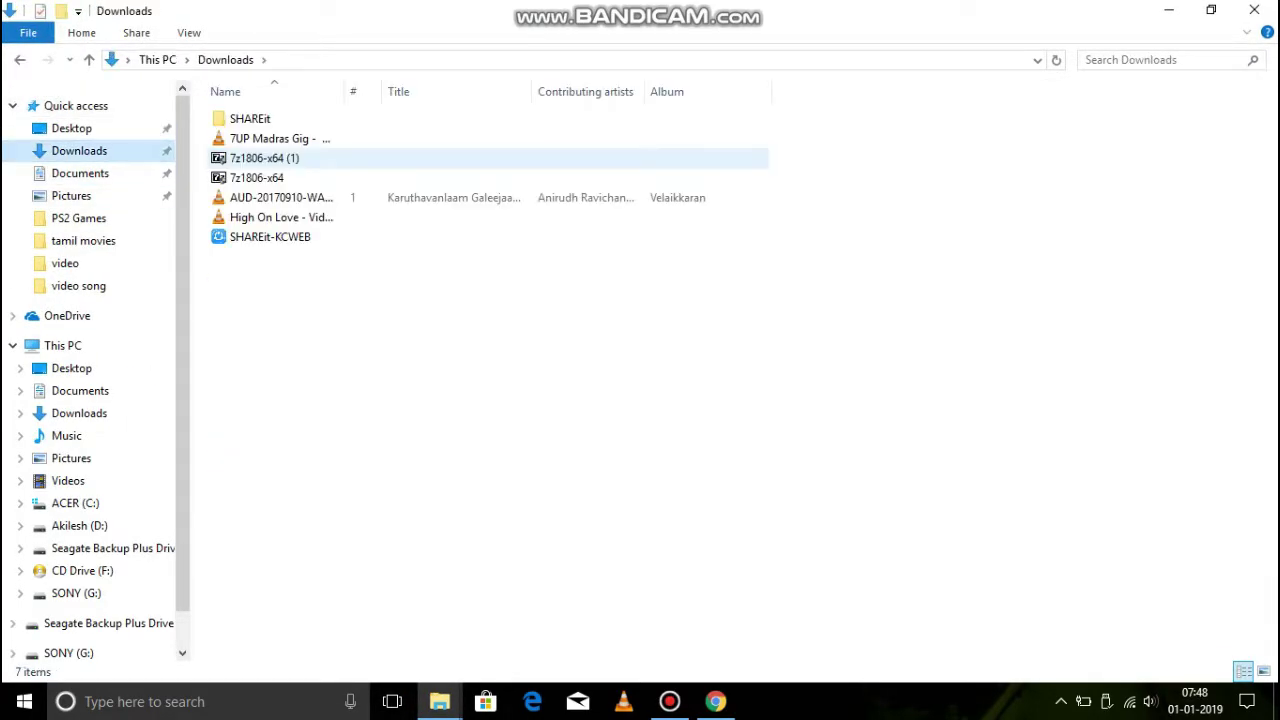
# Step: Run the 7z1806-x64 installer to install 7-Zip into C:\Program Files\7-Zip\, then close the Downloads window
pyautogui.click(257, 178)
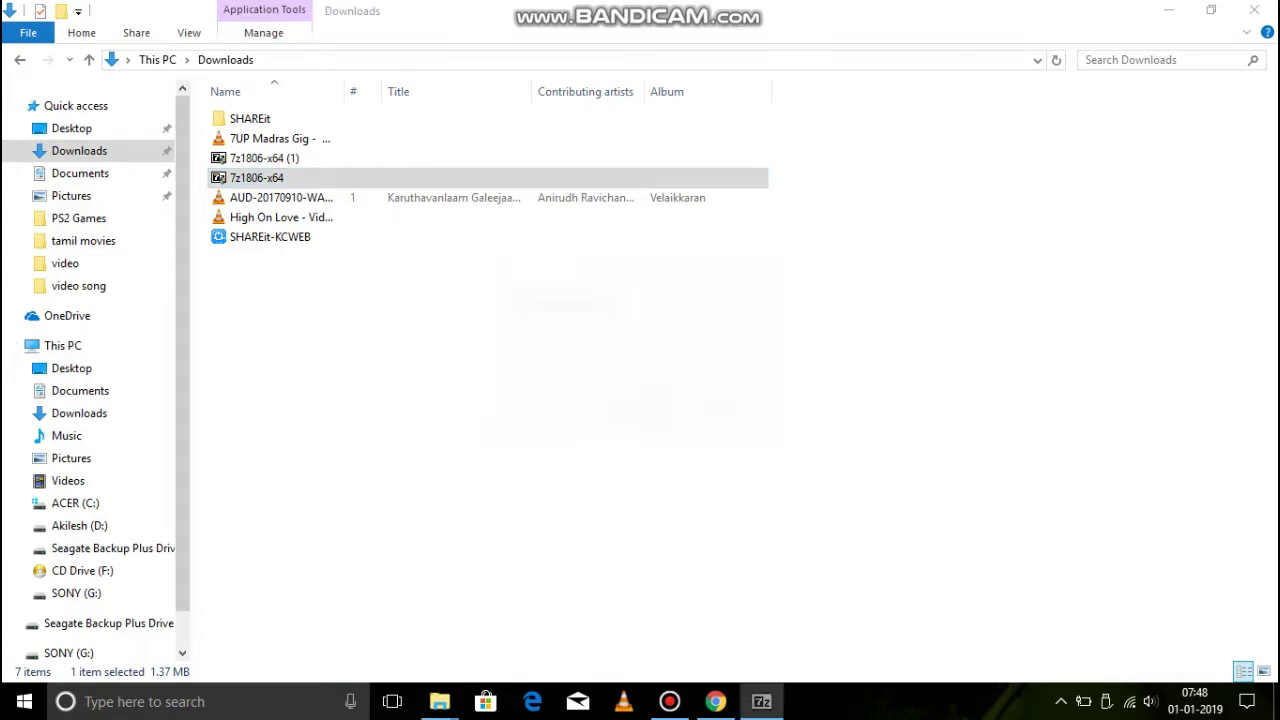
pyautogui.press('Return')
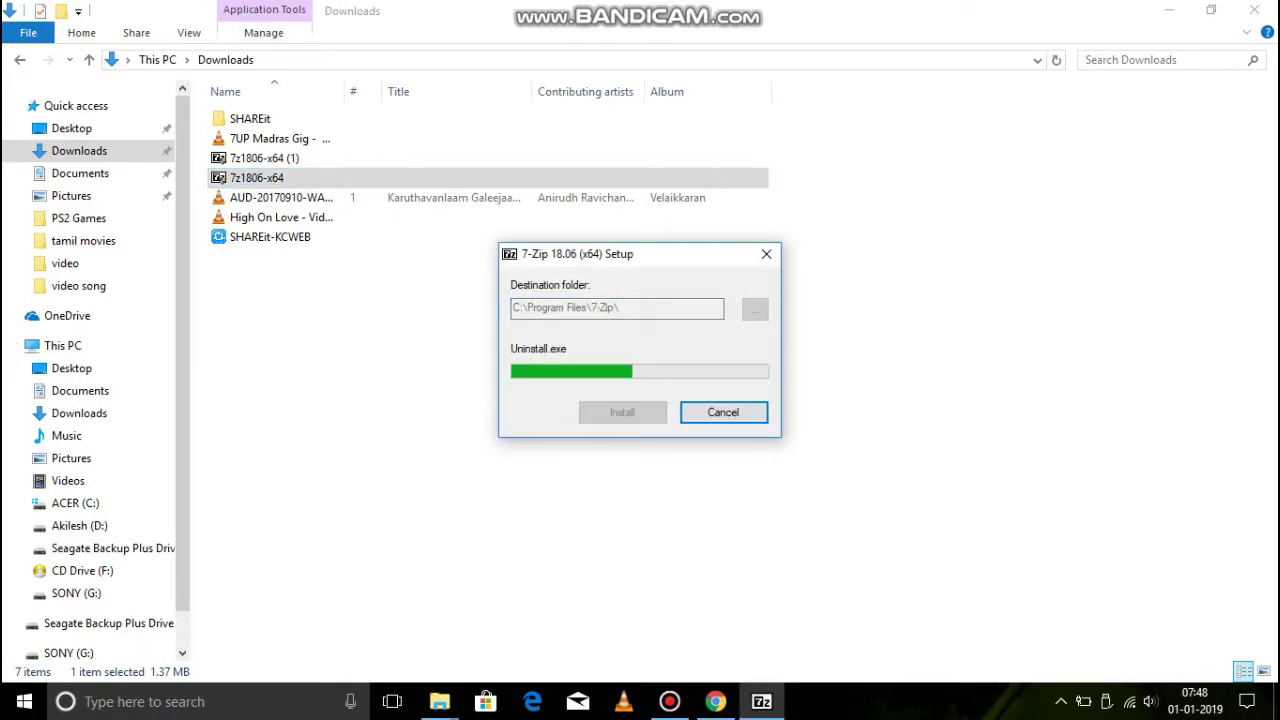
pyautogui.click(622, 412)
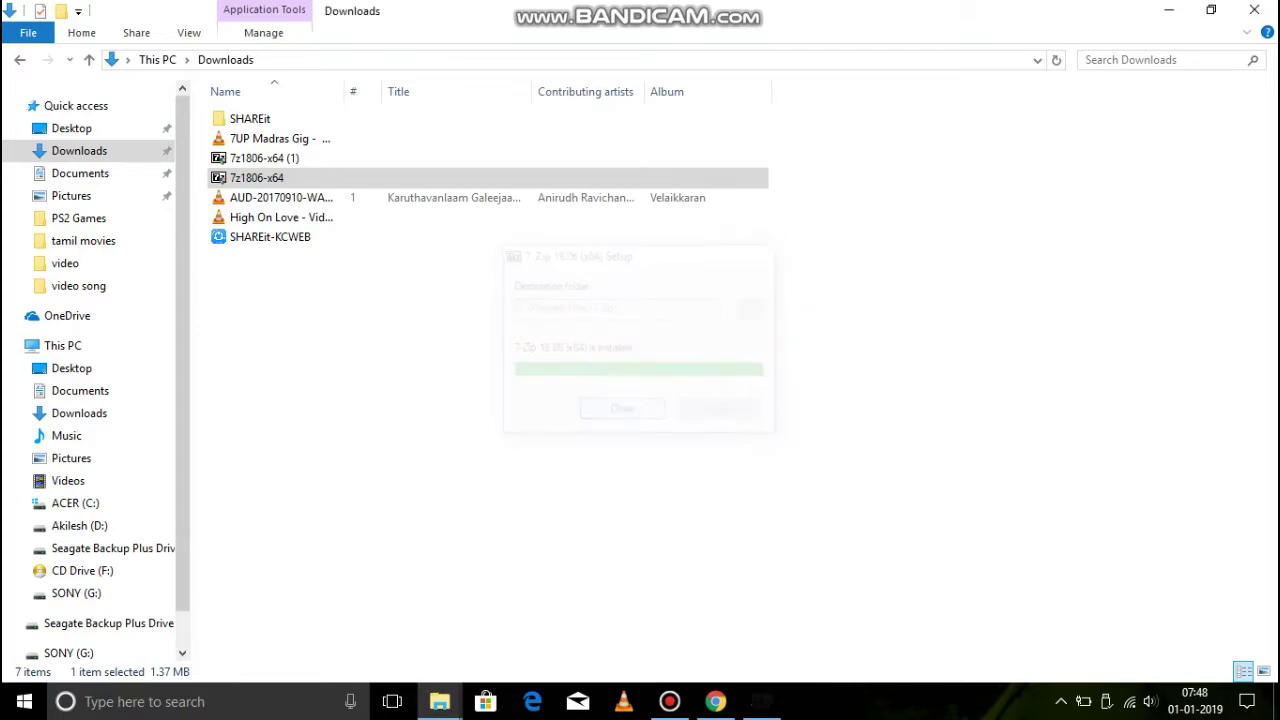
pyautogui.click(1254, 10)
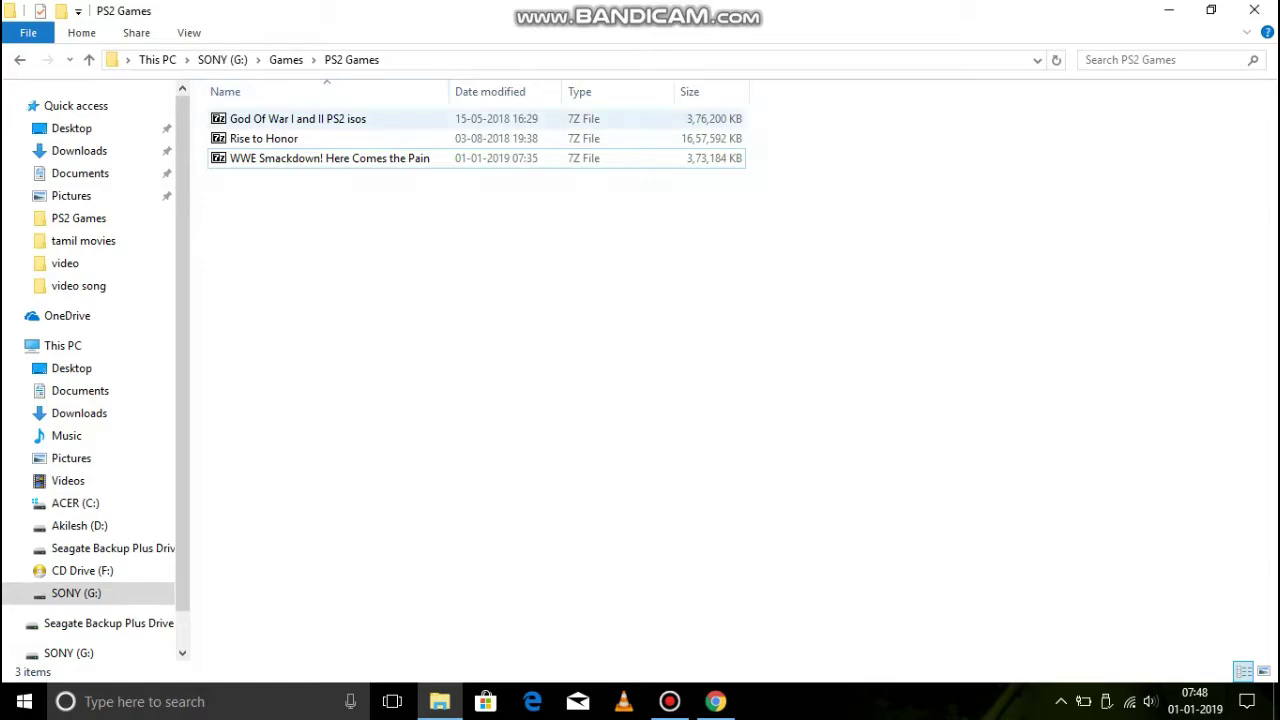
# Step: Extract the WWE Smackdown! Here Comes the Pain archive with 7-Zip into a folder of the same name
pyautogui.click(412, 156)
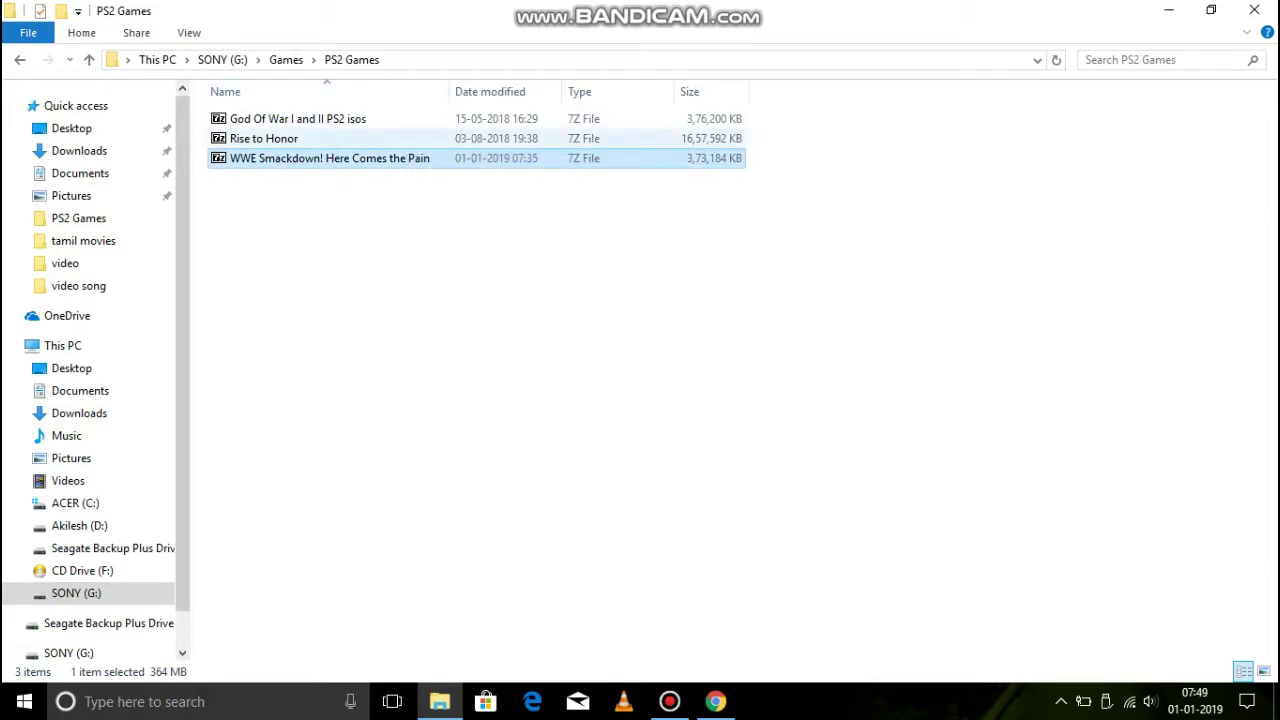
pyautogui.click(440, 250)
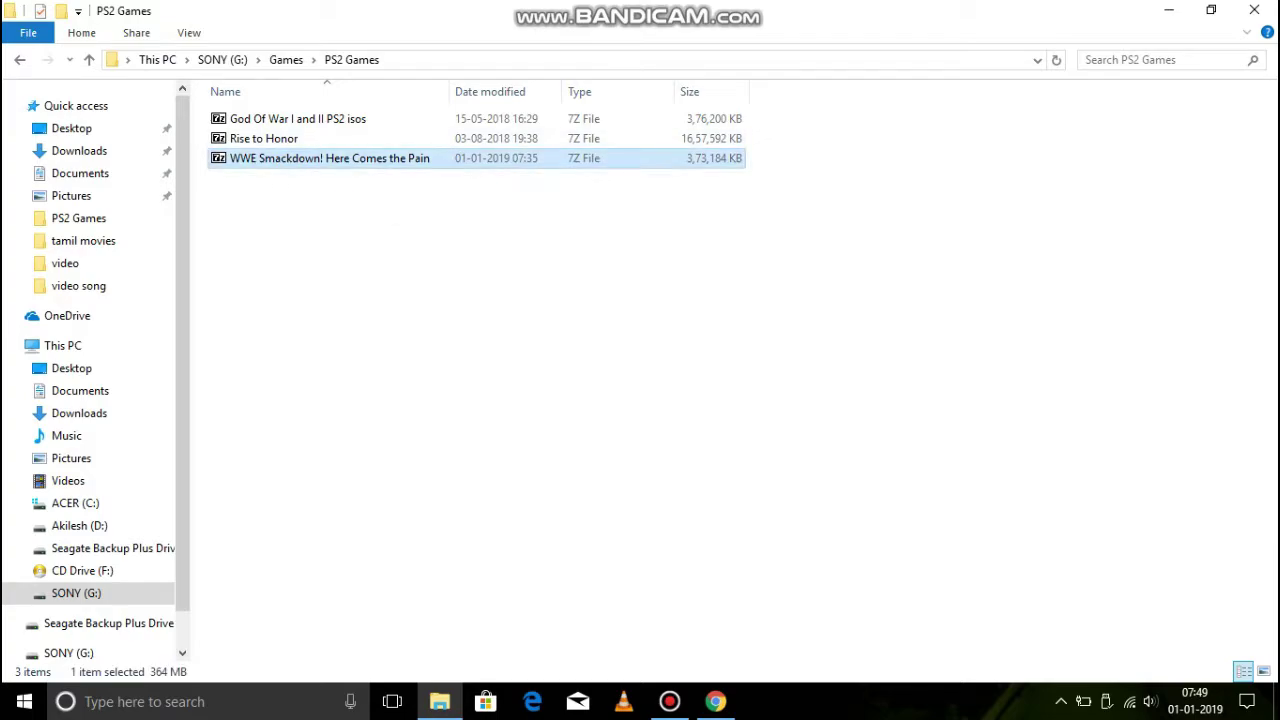
pyautogui.rightClick(380, 164)
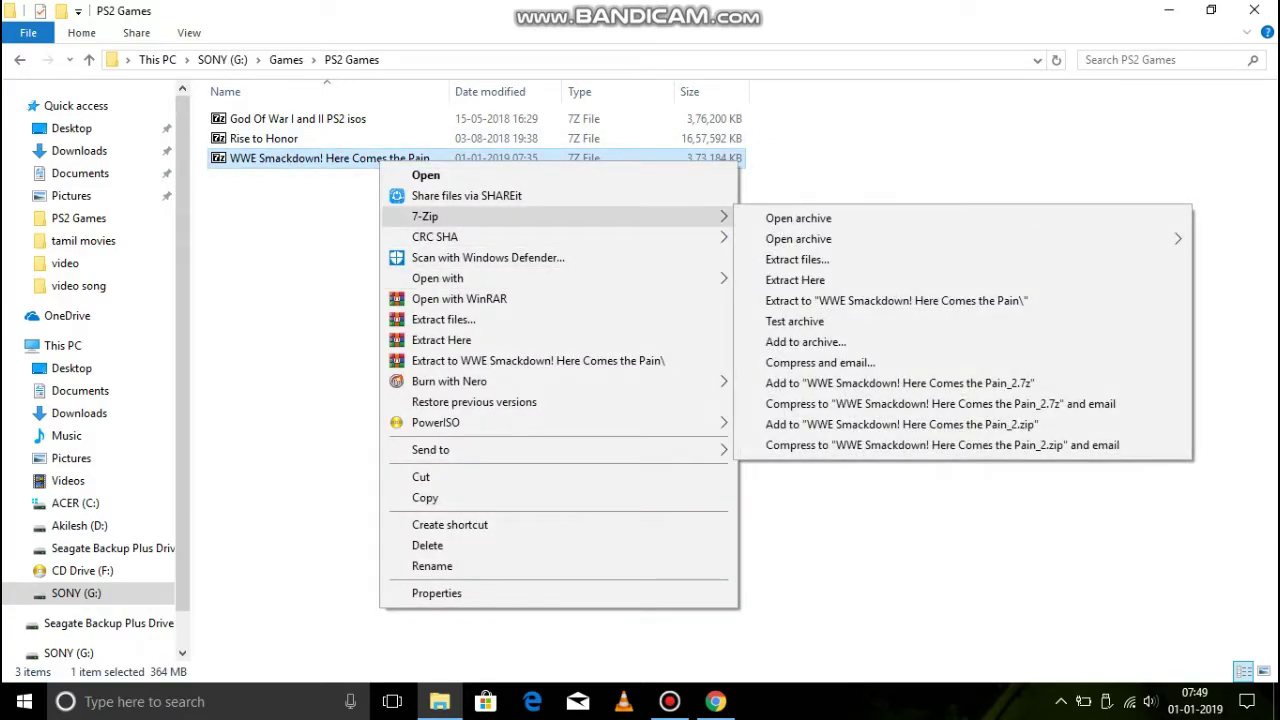
pyautogui.rightClick(349, 155)
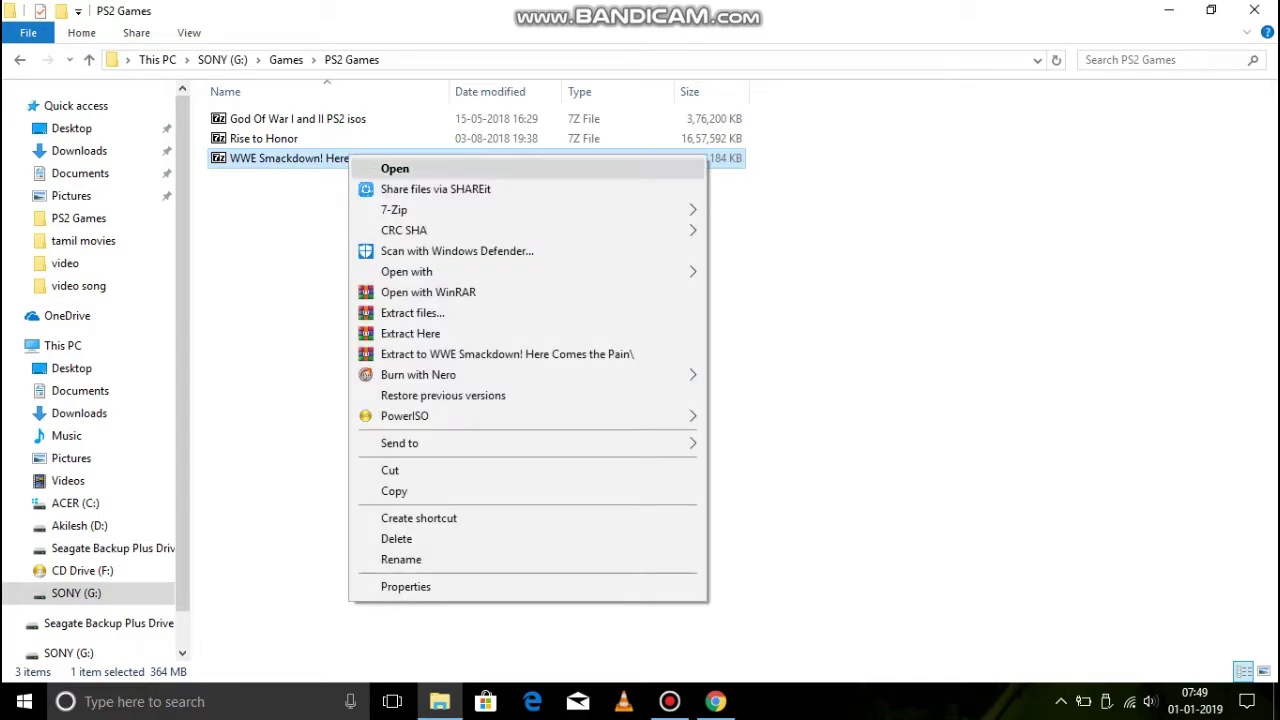
pyautogui.moveTo(450, 209)
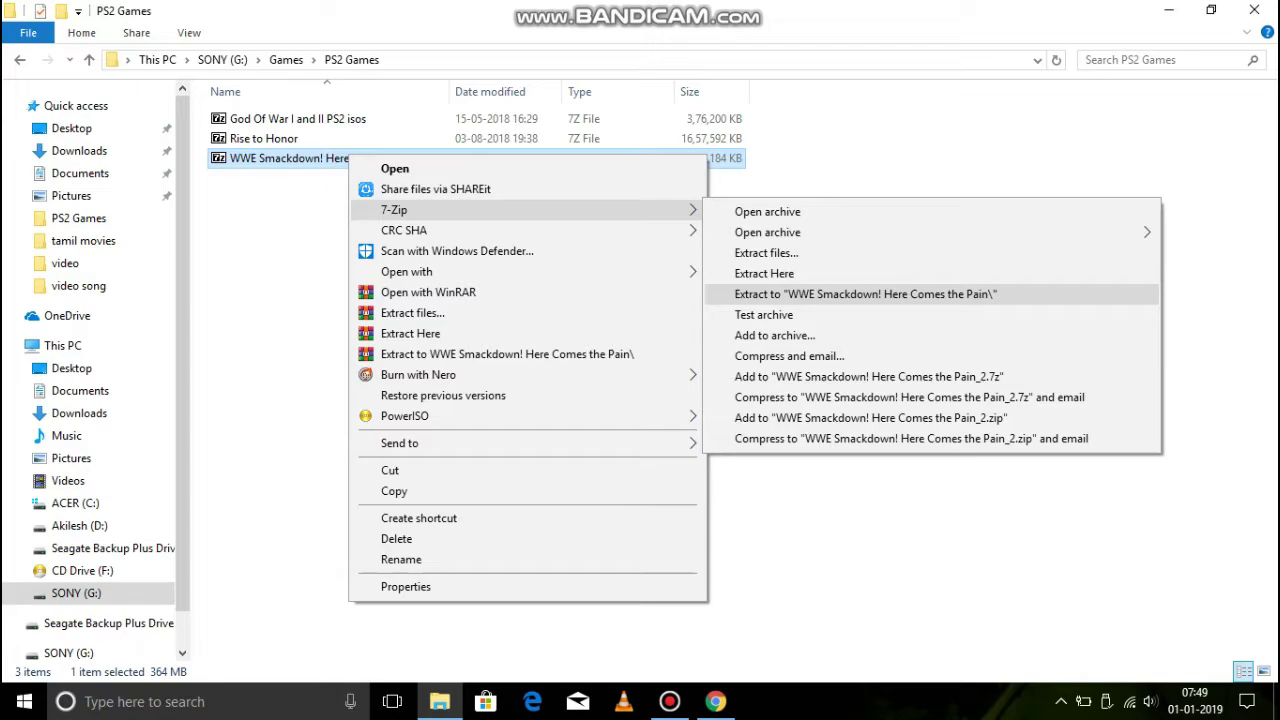
pyautogui.click(865, 294)
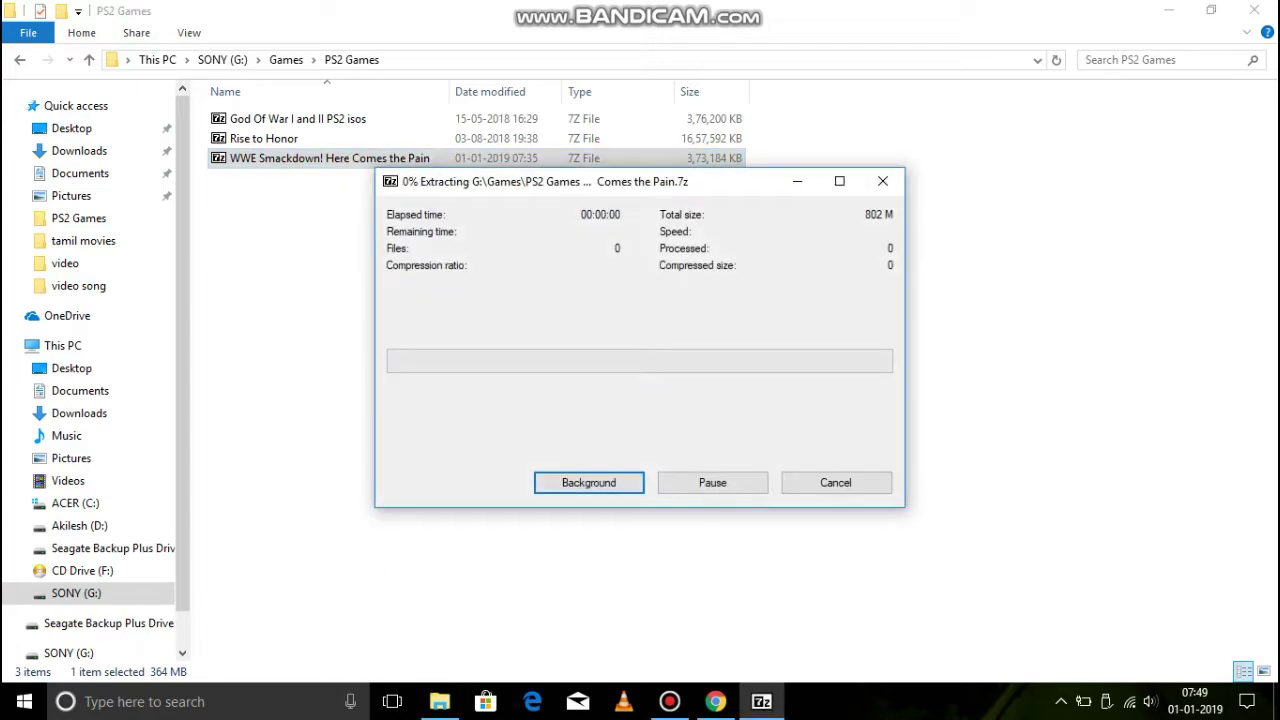
# Step: Look inside the new WWE Smackdown! Here Comes the Pain folder, return to PS2 Games and check the extraction progress
pyautogui.doubleClick(330, 119)
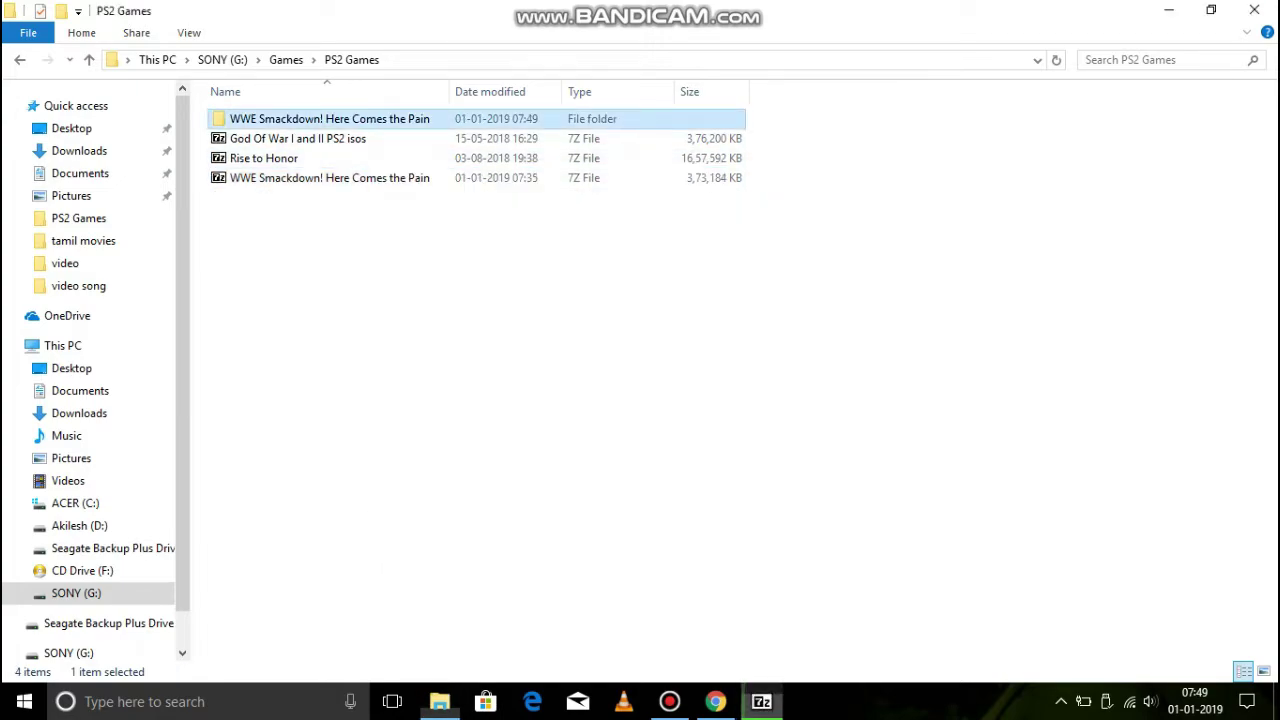
pyautogui.hotkey('alt', 'Left')
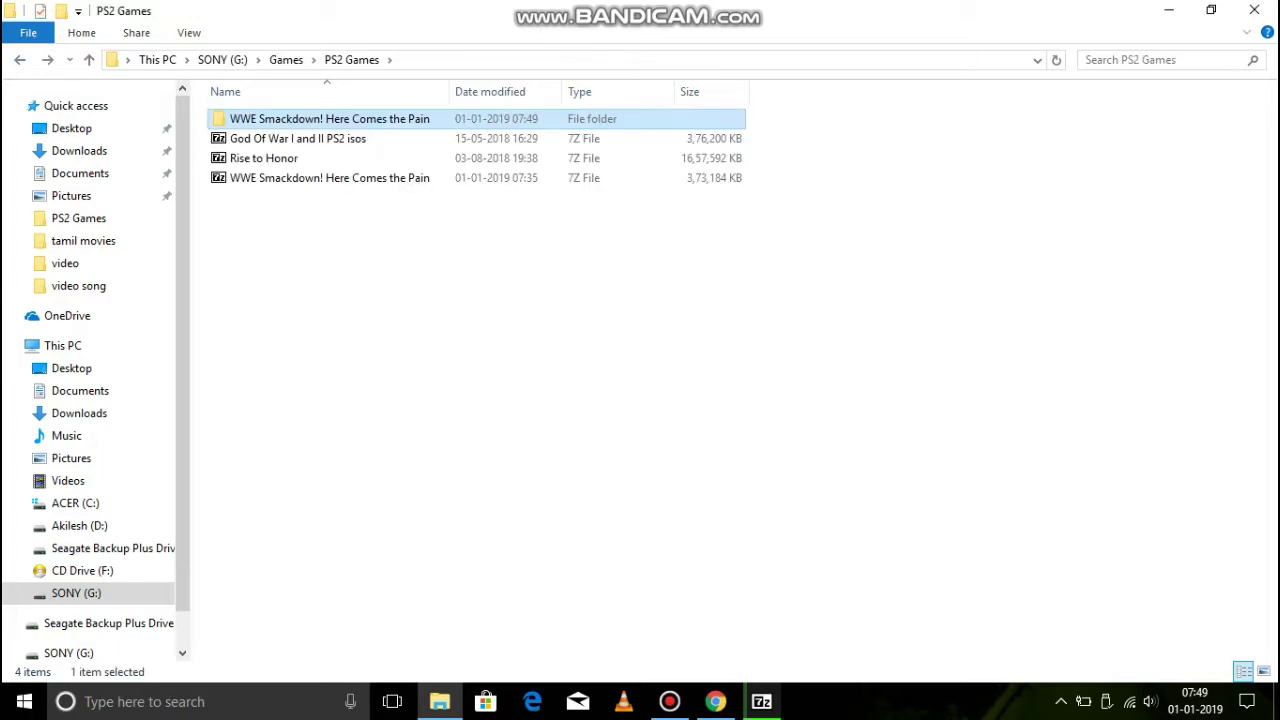
pyautogui.click(762, 702)
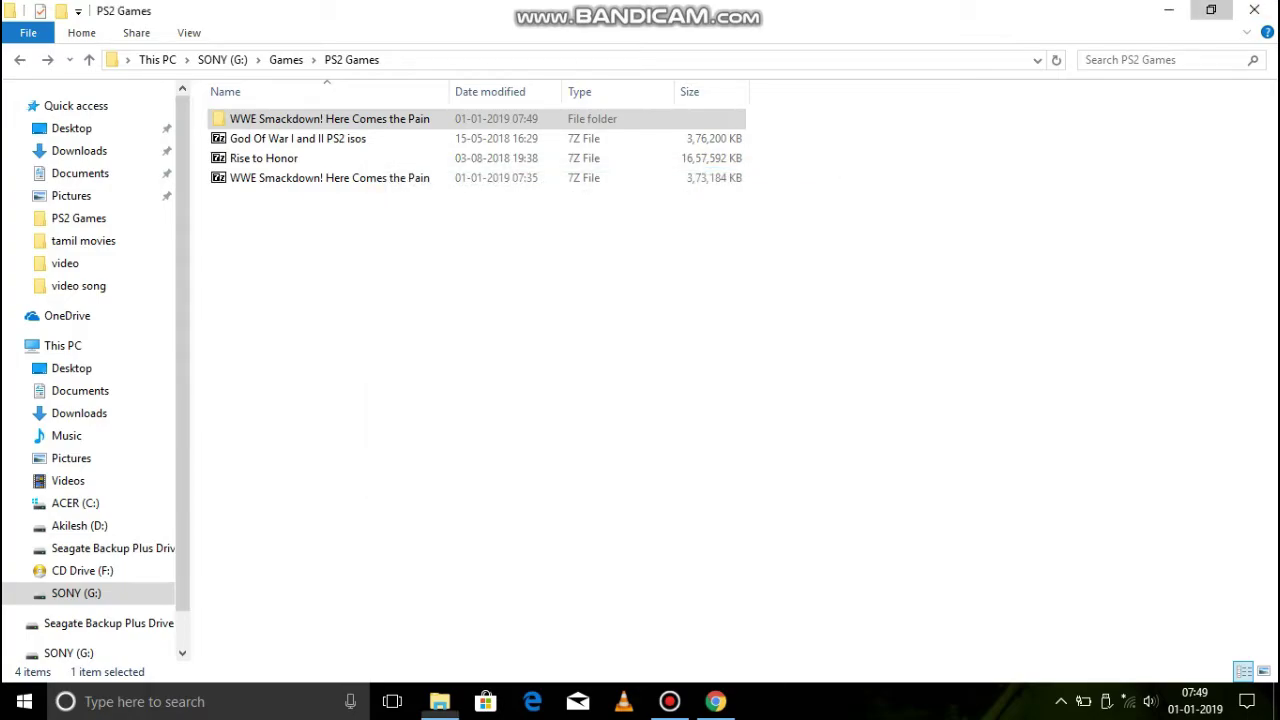
# Step: Restore the PS2 Games window to a smaller size, launch PCSX2 1.2.1 and open its browser for a source ISO
pyautogui.click(1211, 10)
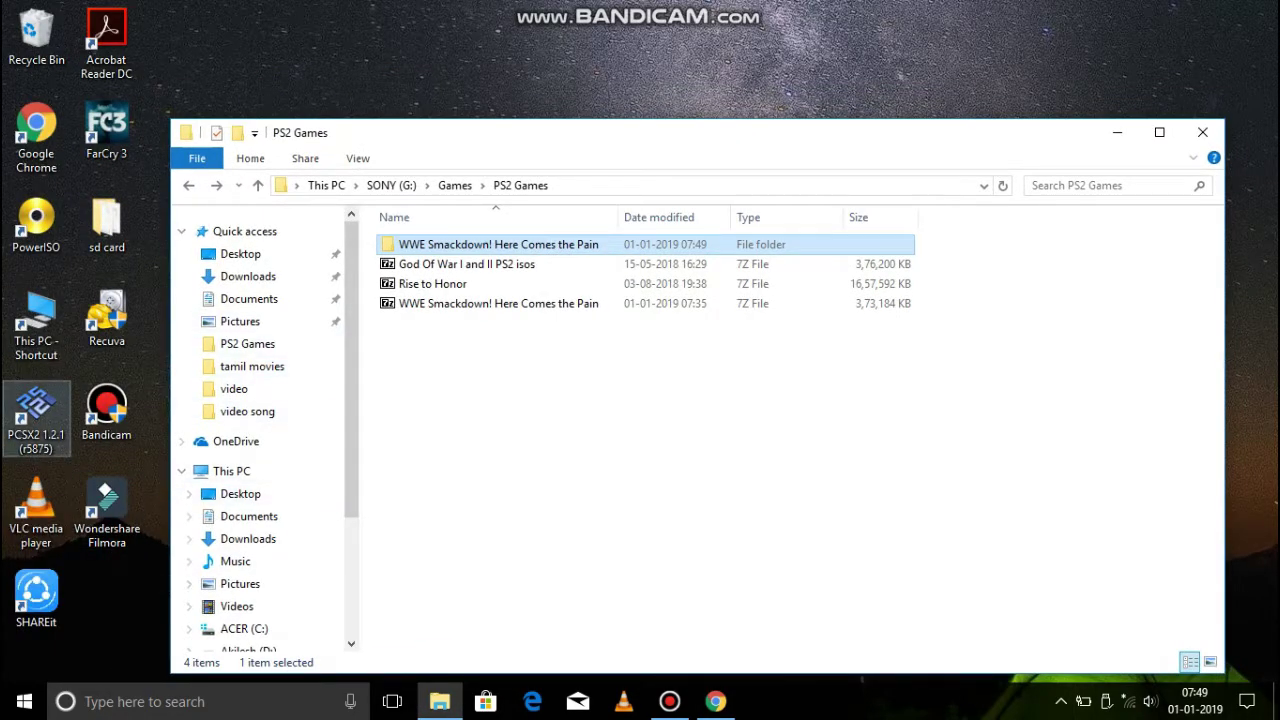
pyautogui.doubleClick(36, 418)
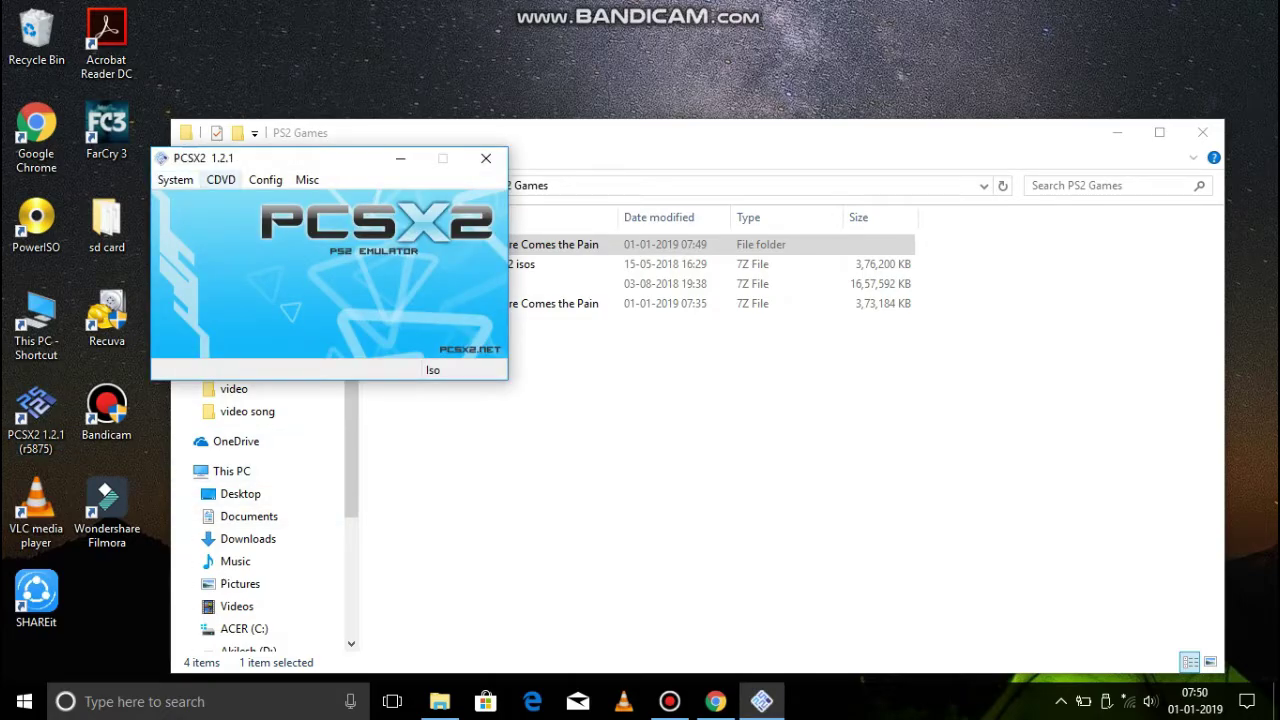
pyautogui.click(220, 179)
pyautogui.moveTo(262, 201)
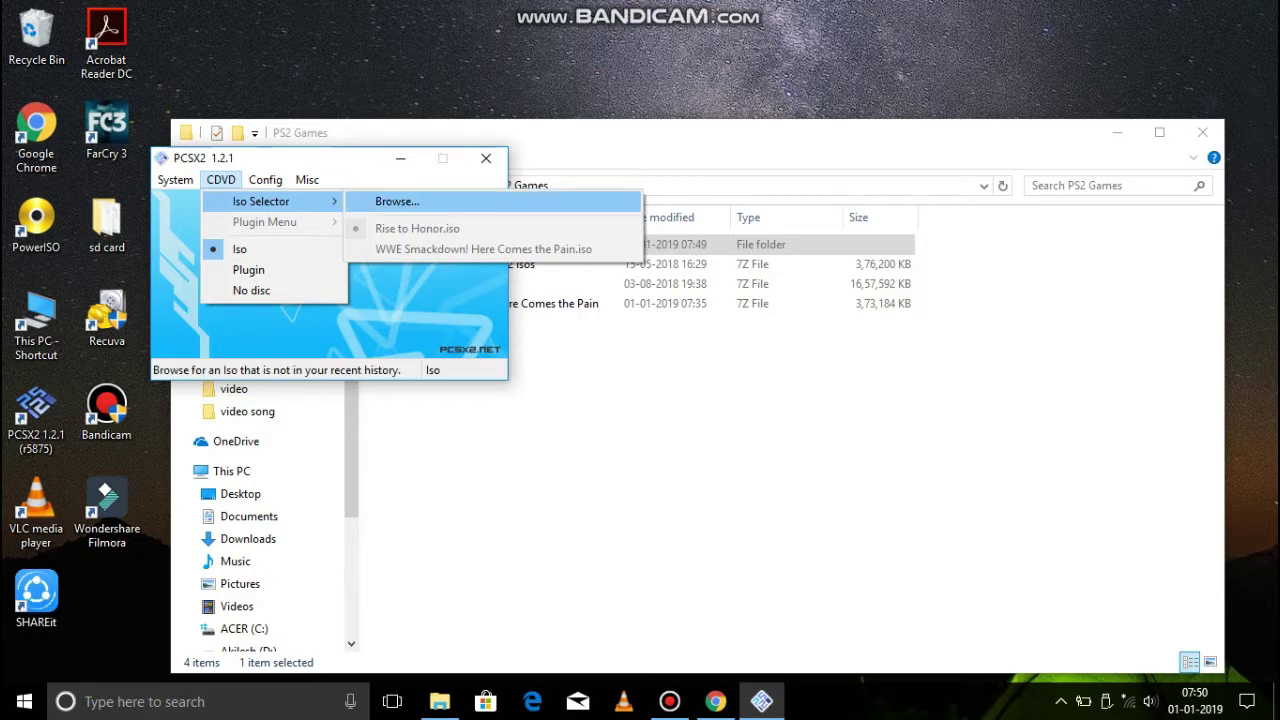
pyautogui.click(397, 201)
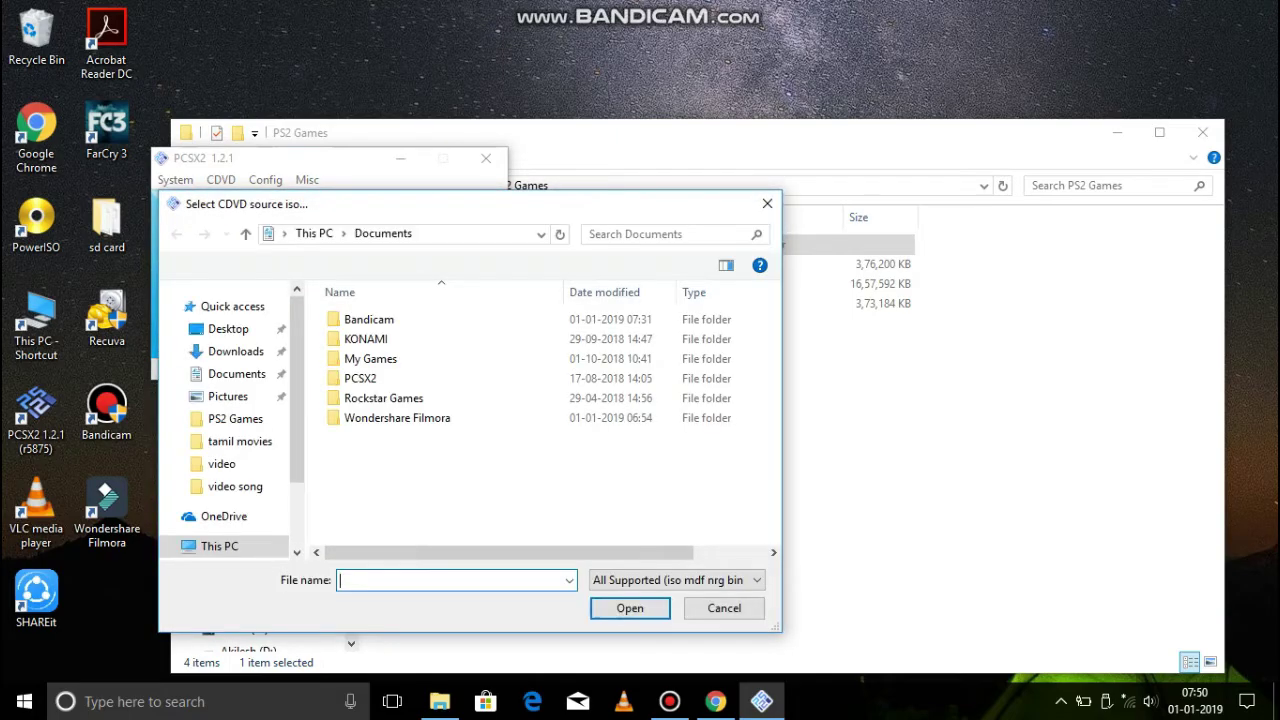
# Step: Browse to the WWE Smackdown! Here Comes the Pain folder in G:\Games\PS2 Games and select the game's ISO
pyautogui.scroll(-5, 230, 470)
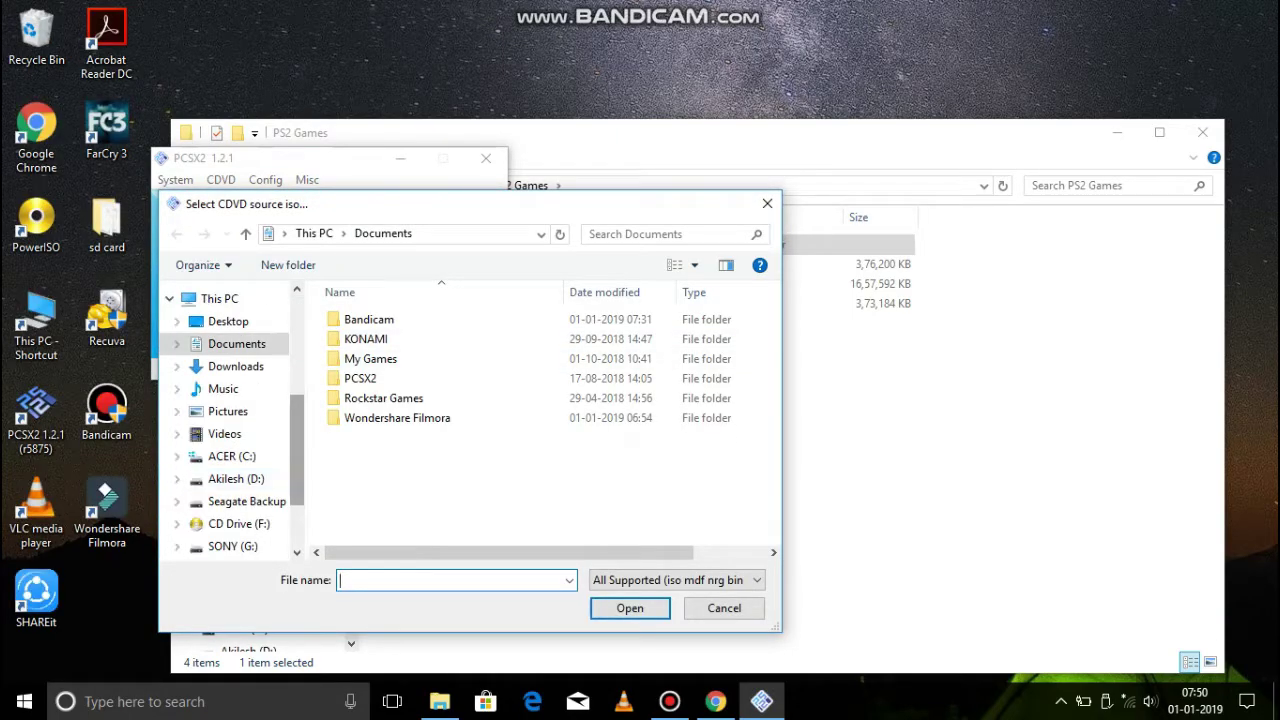
pyautogui.click(232, 448)
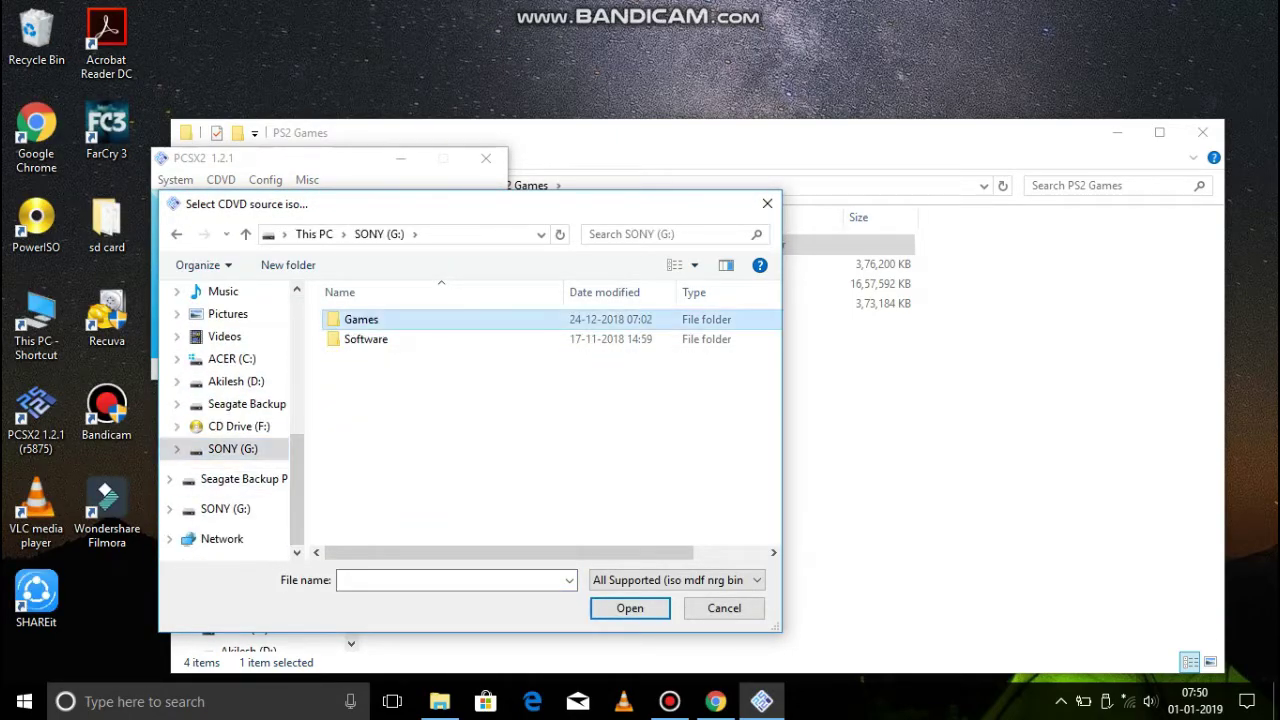
pyautogui.doubleClick(363, 320)
pyautogui.scroll(-4, 362, 455)
pyautogui.scroll(-1, 400, 470)
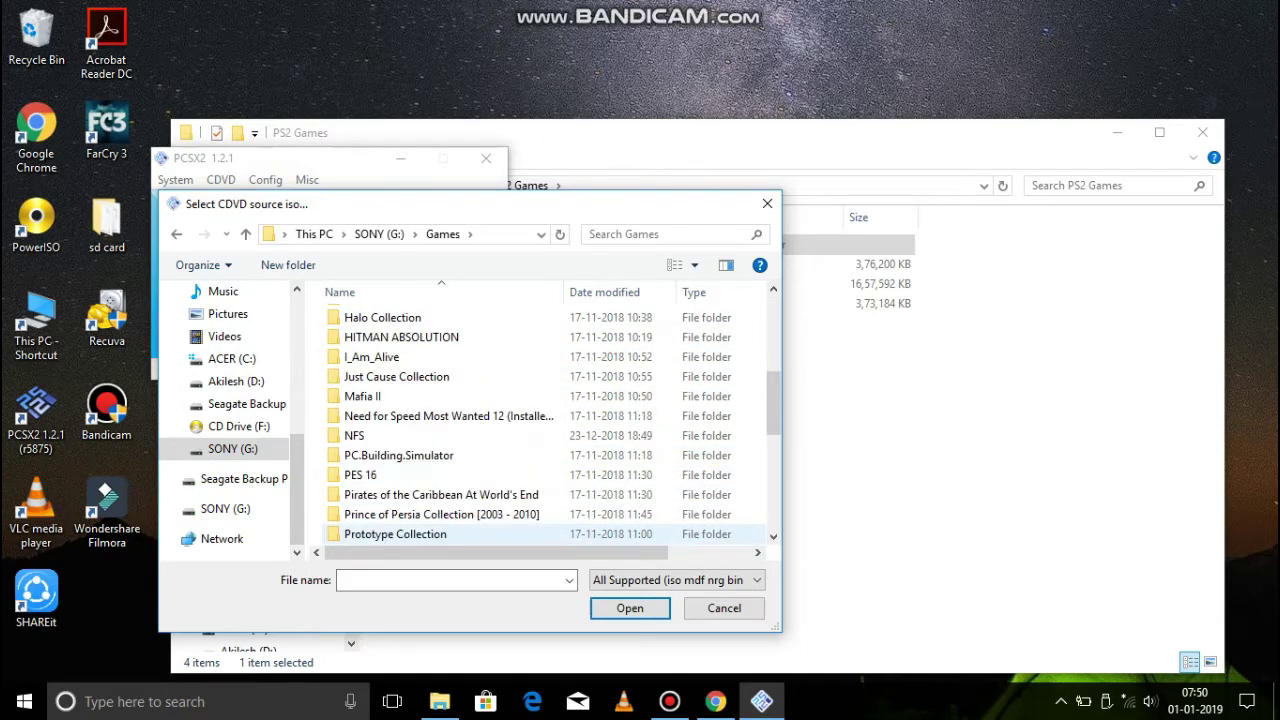
pyautogui.scroll(-1, 372, 494)
pyautogui.doubleClick(372, 494)
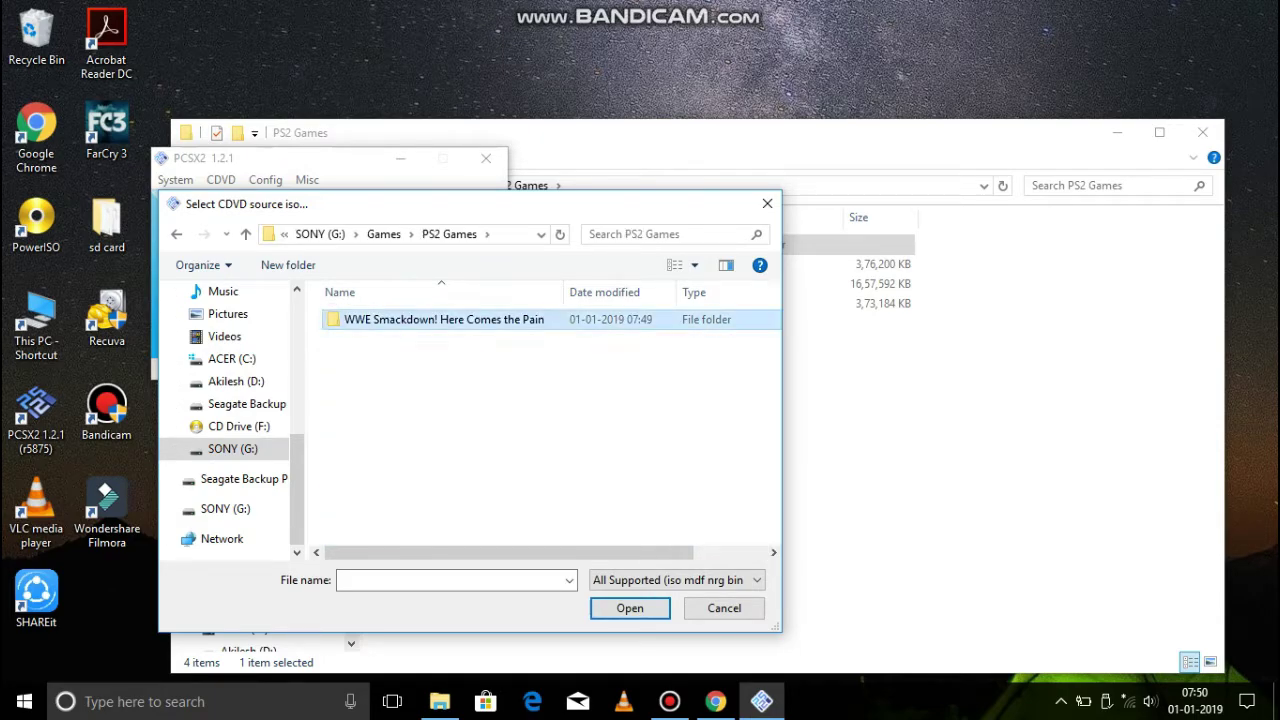
pyautogui.doubleClick(400, 319)
pyautogui.click(400, 319)
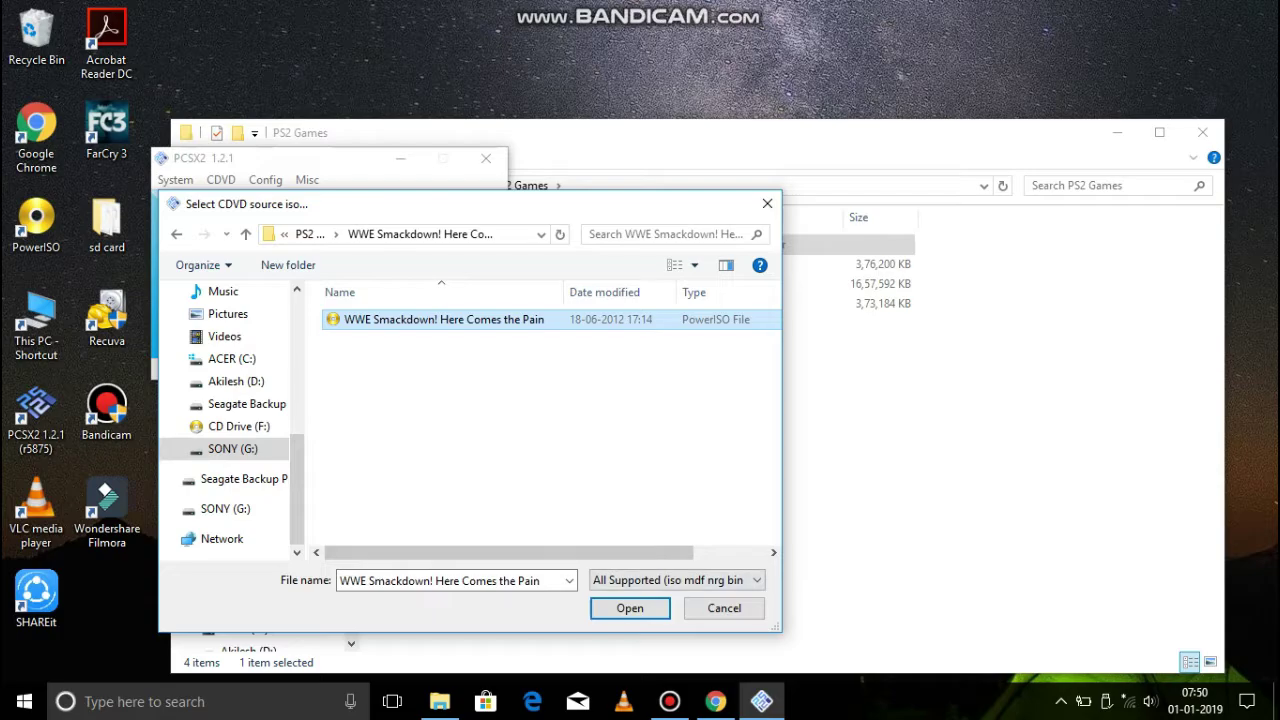
# Step: Review where the extracted WWE Smackdown! Here Comes the Pain folder sits in PS2 Games, then return to the ISO selection
pyautogui.click(310, 234)
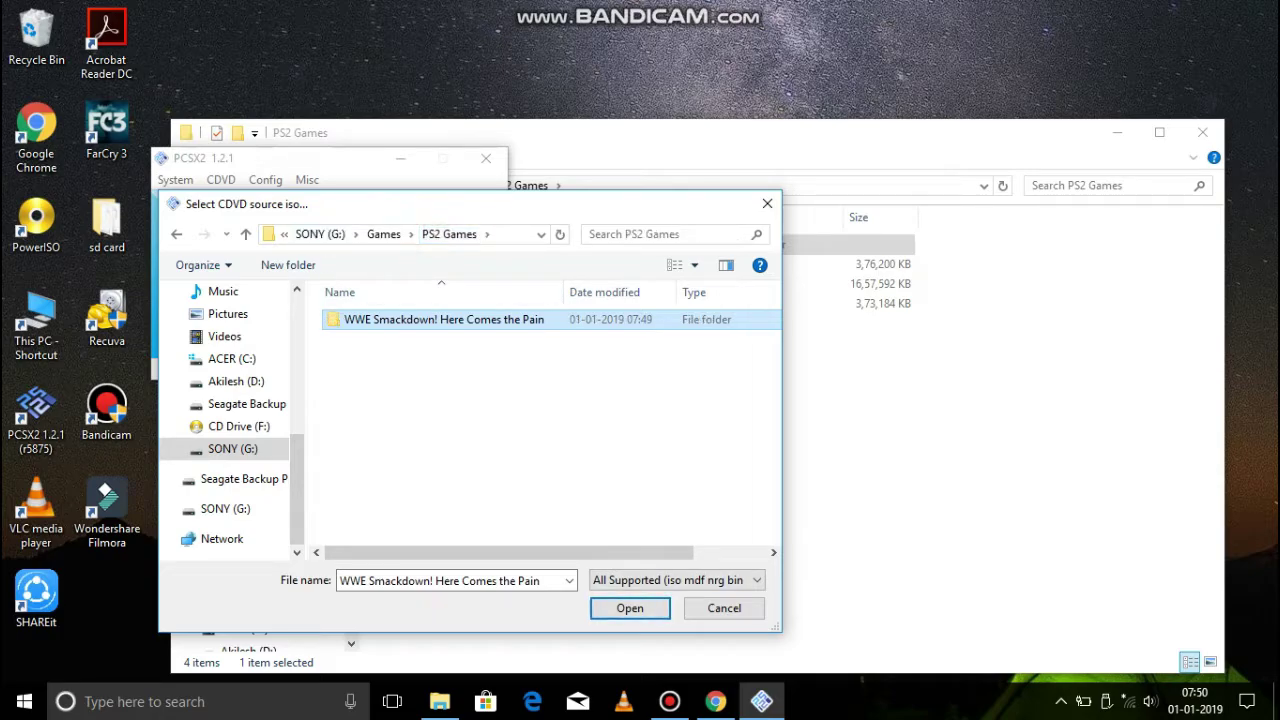
pyautogui.click(460, 390)
pyautogui.doubleClick(440, 319)
pyautogui.click(860, 370)
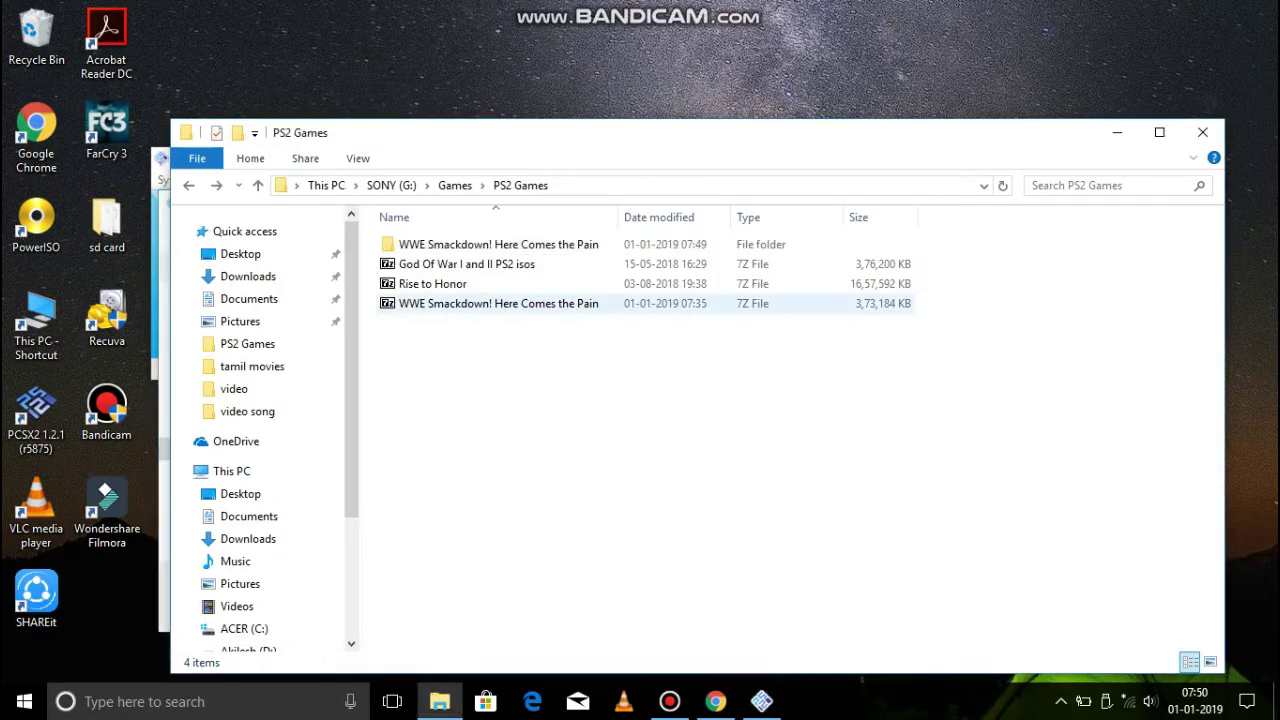
pyautogui.click(498, 244)
pyautogui.click(762, 701)
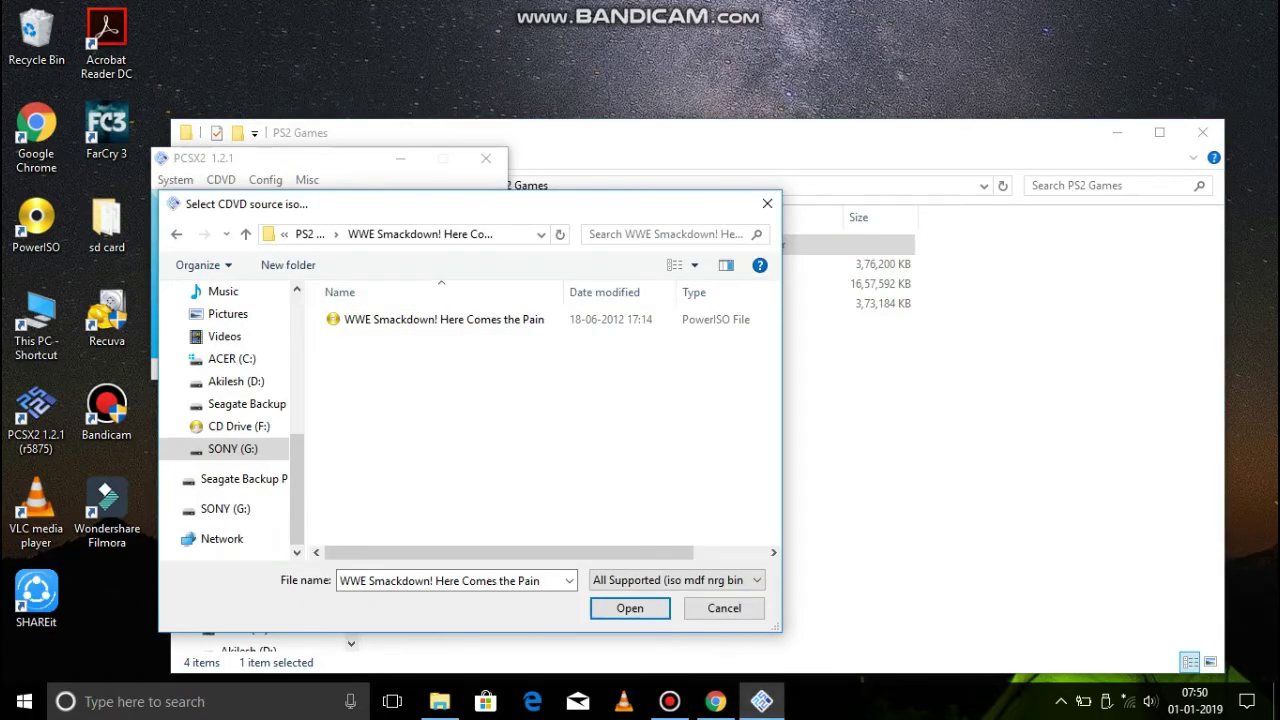
# Step: Load the WWE Smackdown! Here Comes the Pain ISO and start the game with a full CDVD boot
pyautogui.click(444, 319)
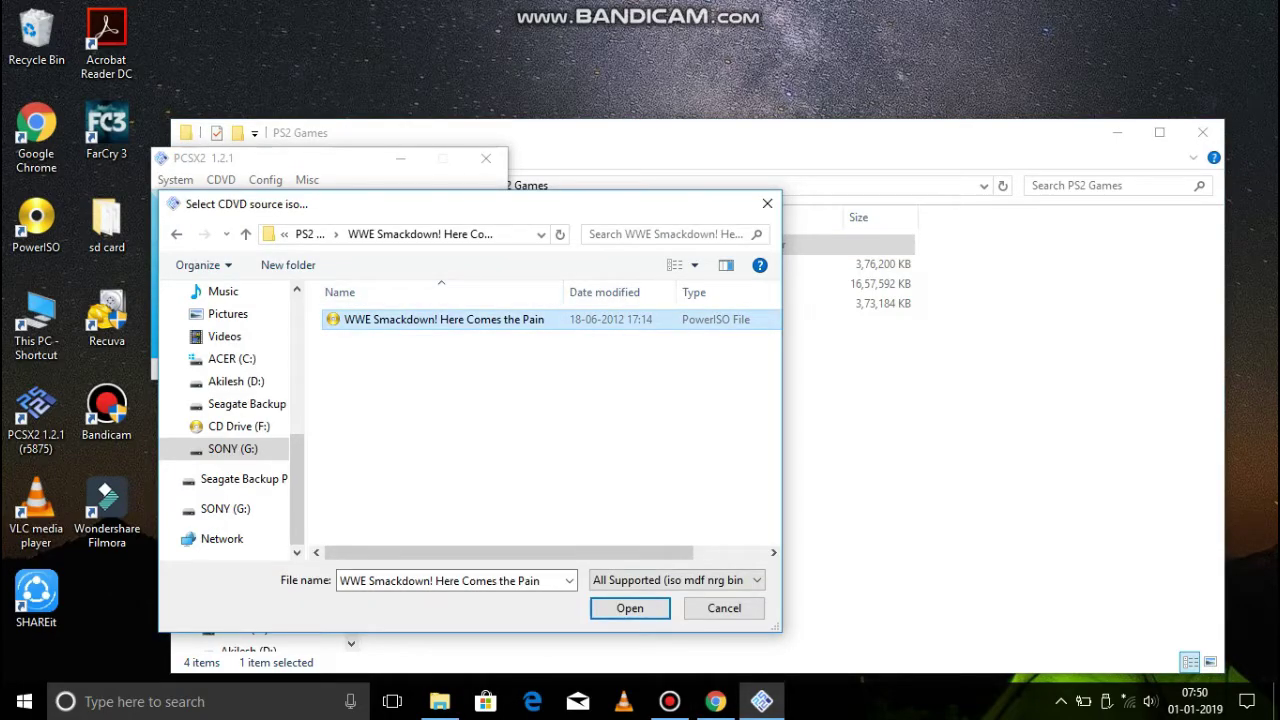
pyautogui.press('Return')
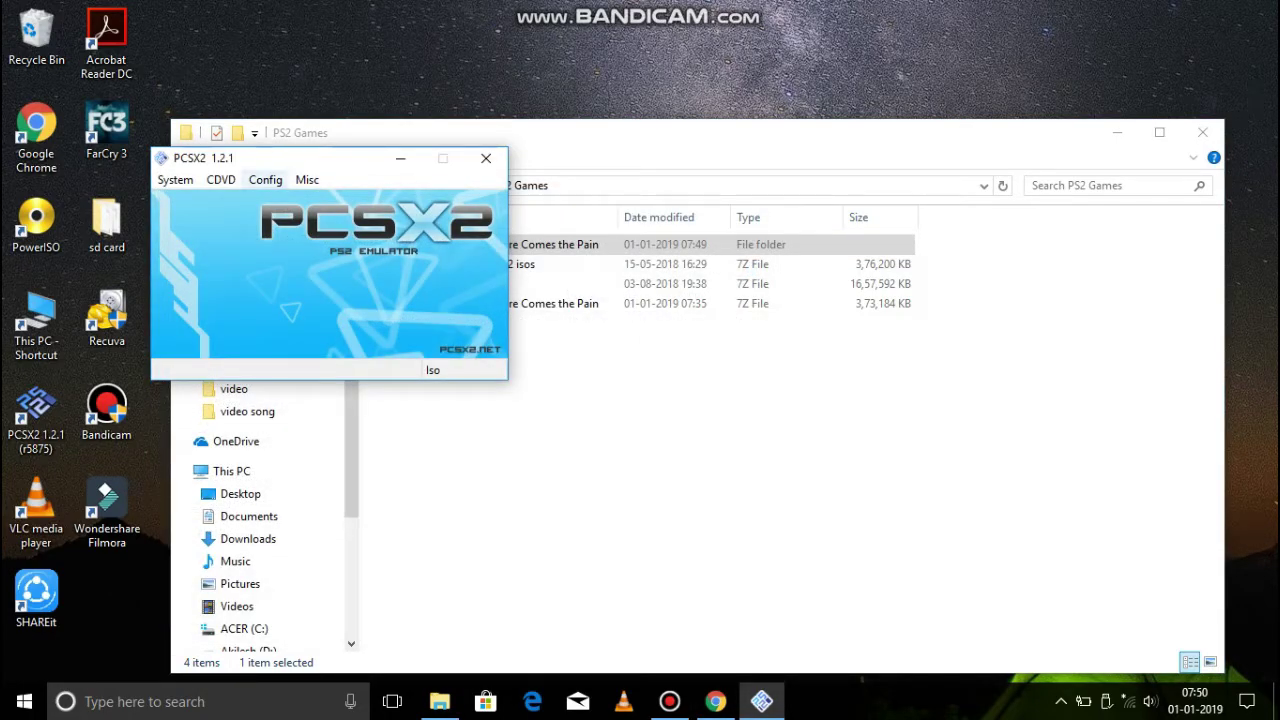
pyautogui.click(175, 179)
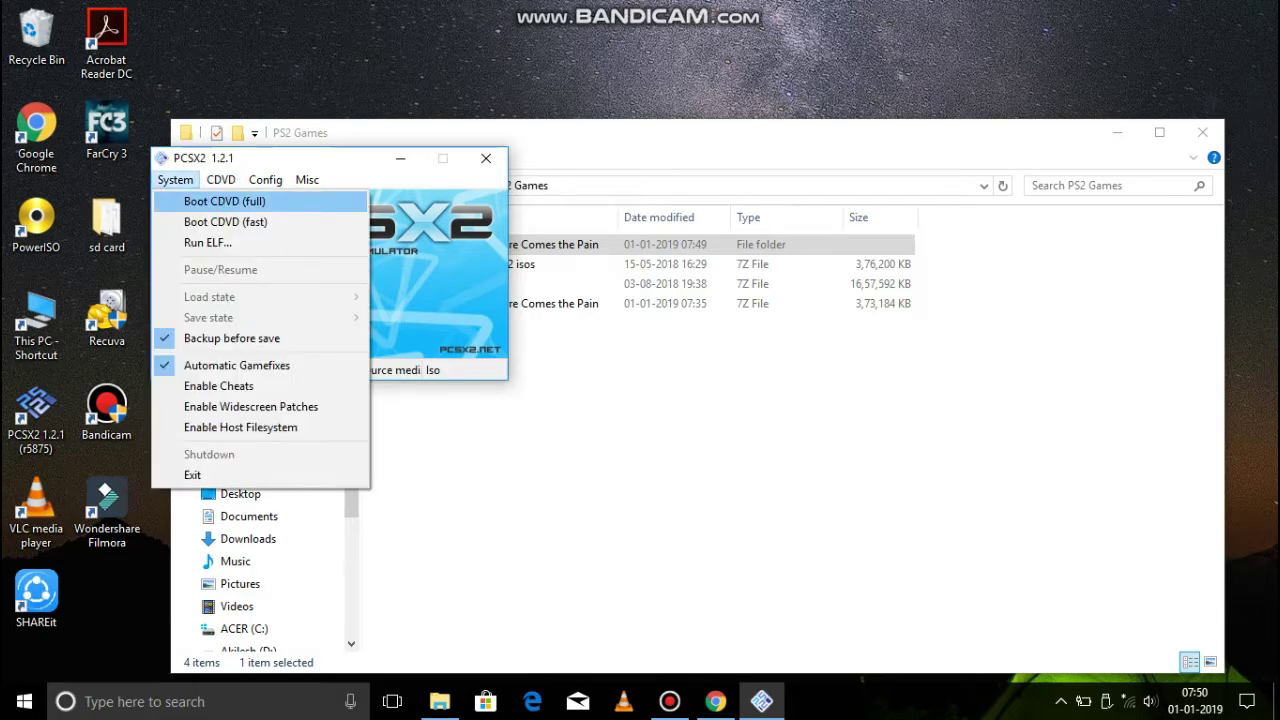
pyautogui.click(225, 202)
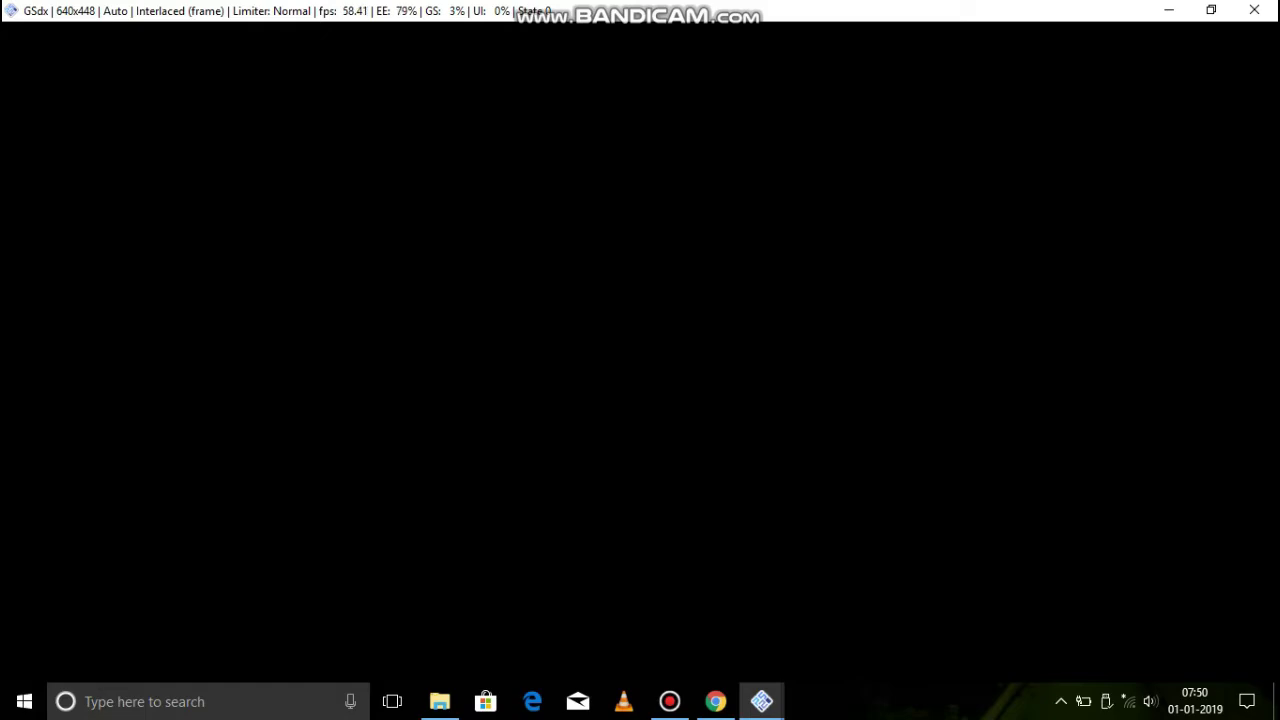
# Step: Cycle through the video modes on the game's start screen and choose NTSC
pyautogui.press('F5')
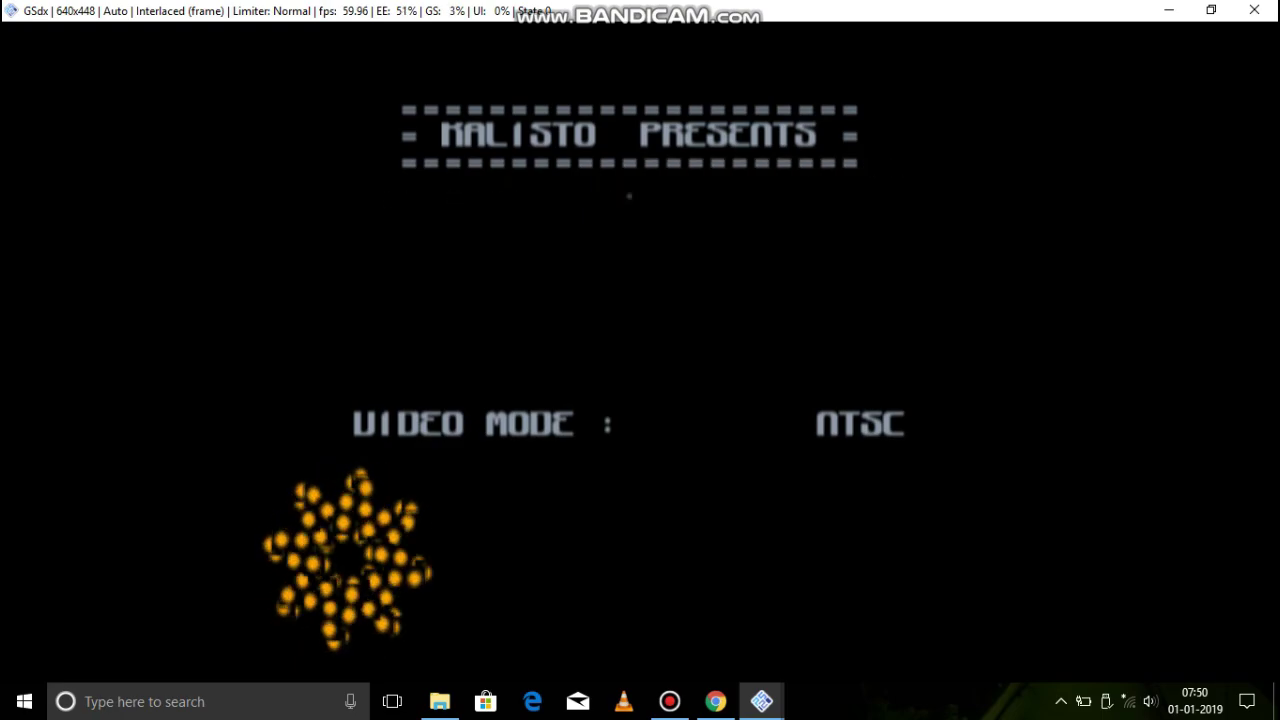
pyautogui.press('Right')
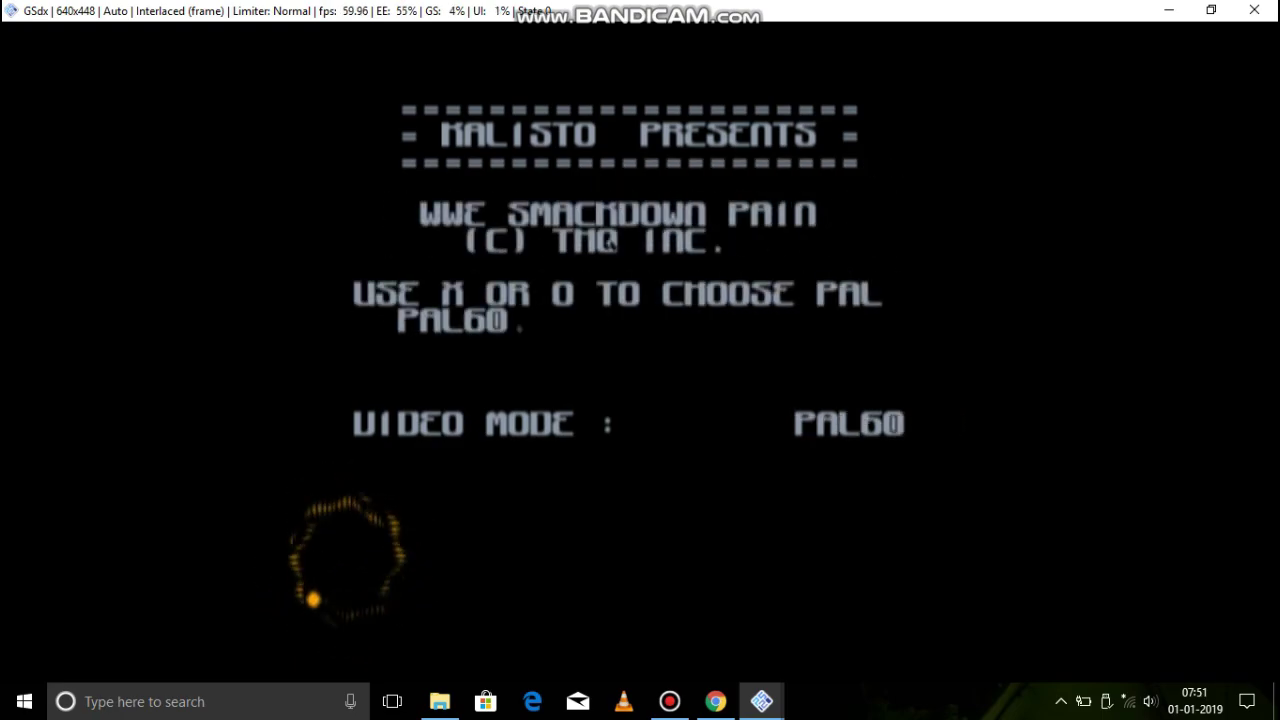
pyautogui.press('x')
pyautogui.press('x')
pyautogui.press('x')
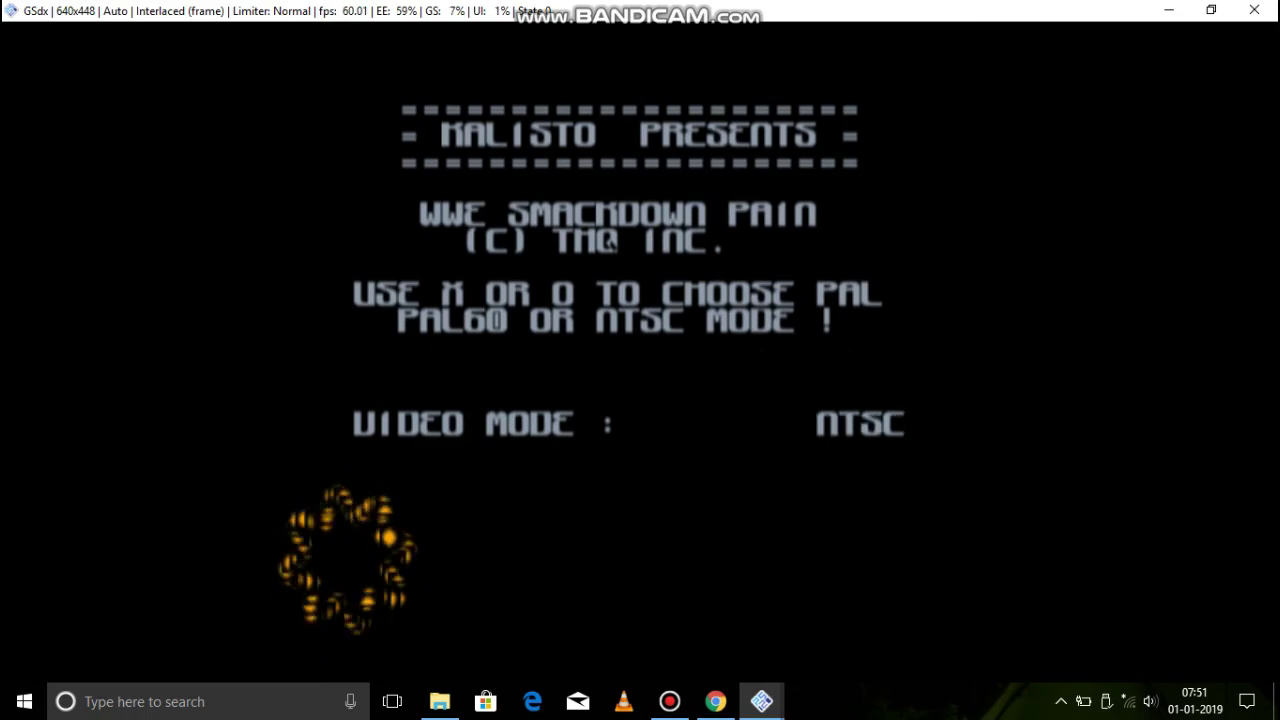